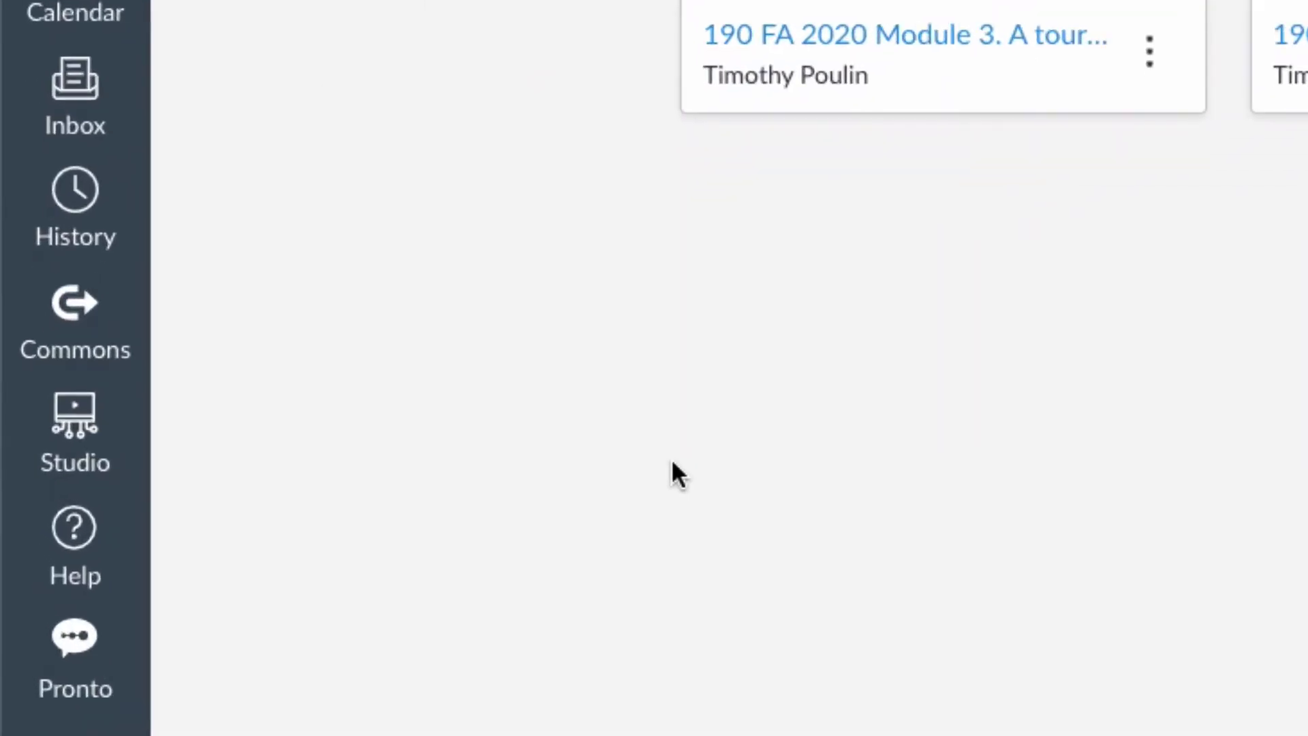
Launch a Studio Screen Capture recording session from the Canvas sidebar.
click(87, 423)
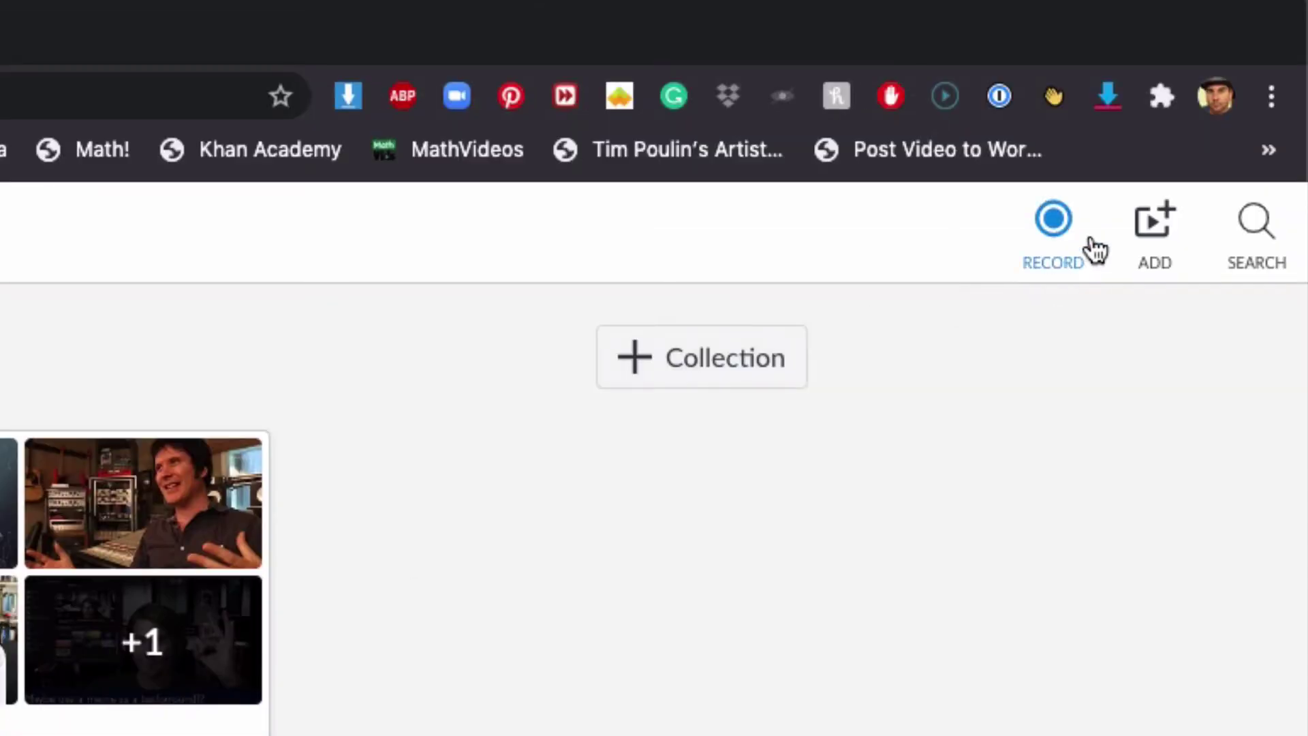
click(1056, 235)
click(1044, 331)
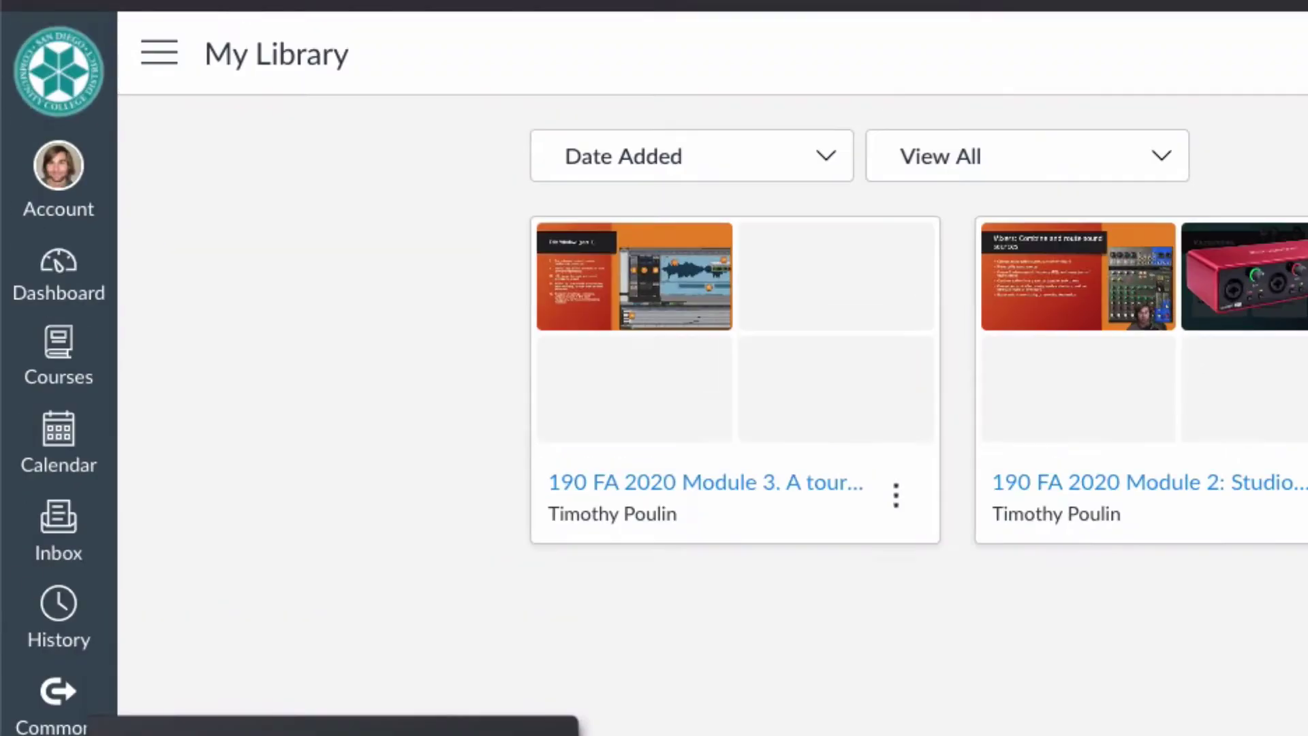
click(42, 17)
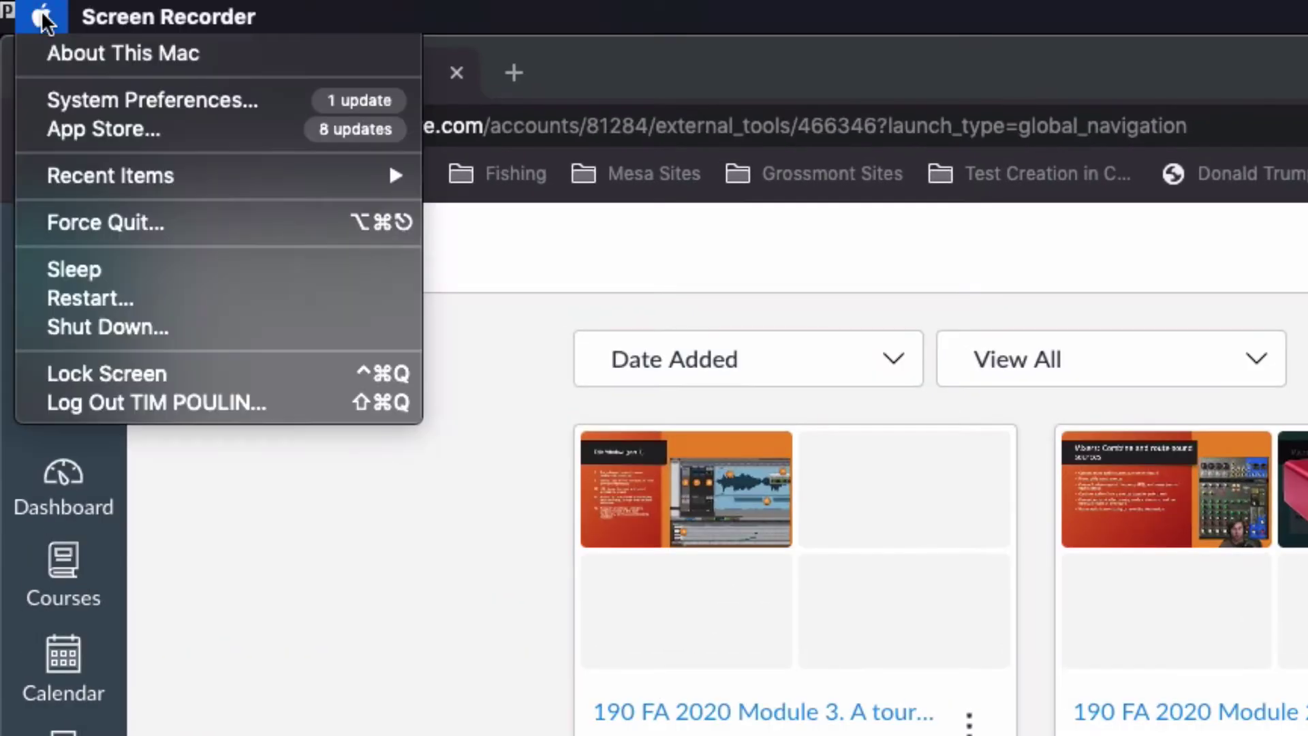
click(81, 85)
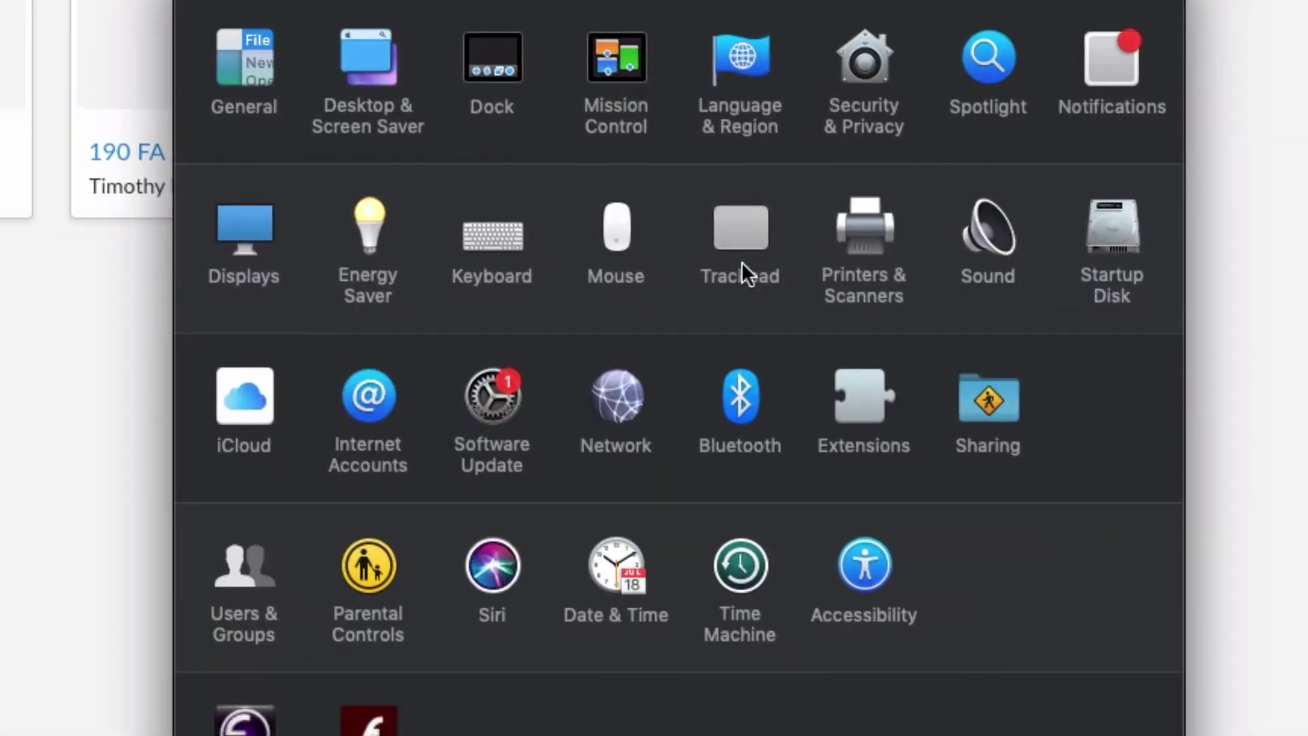
click(862, 77)
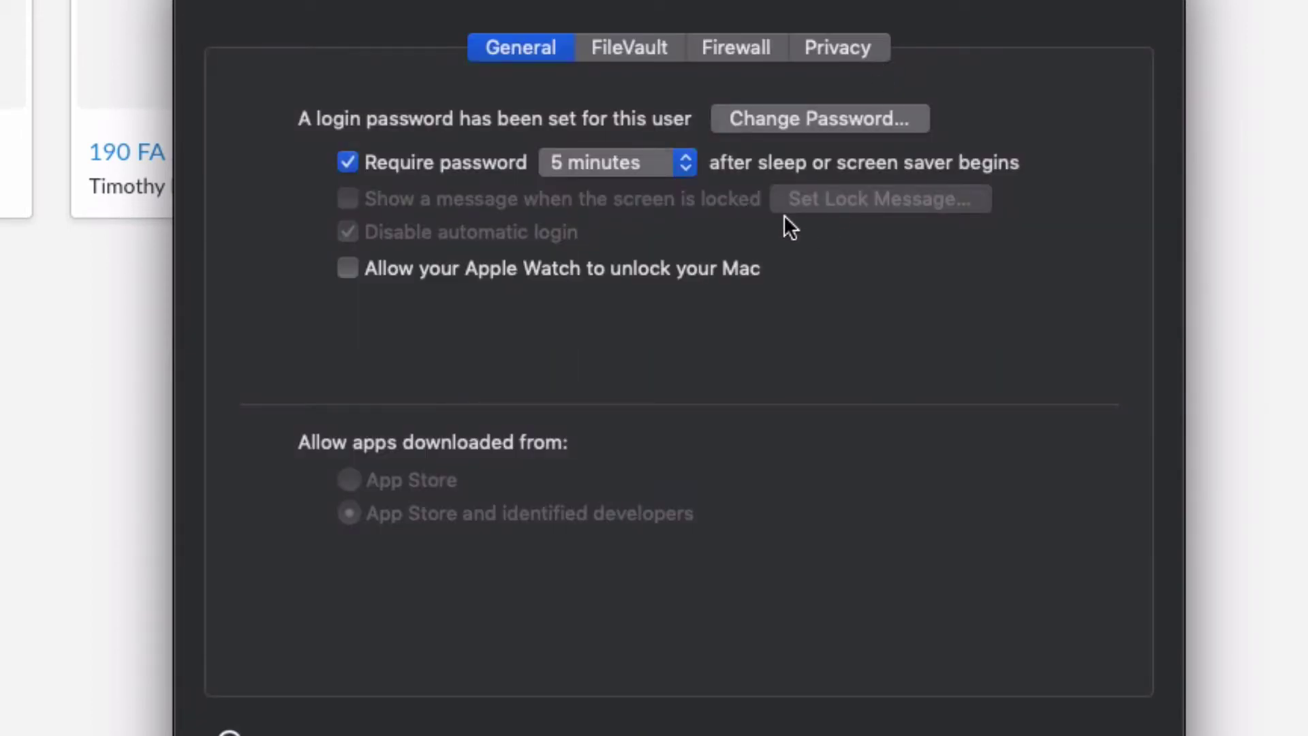
click(752, 46)
click(805, 45)
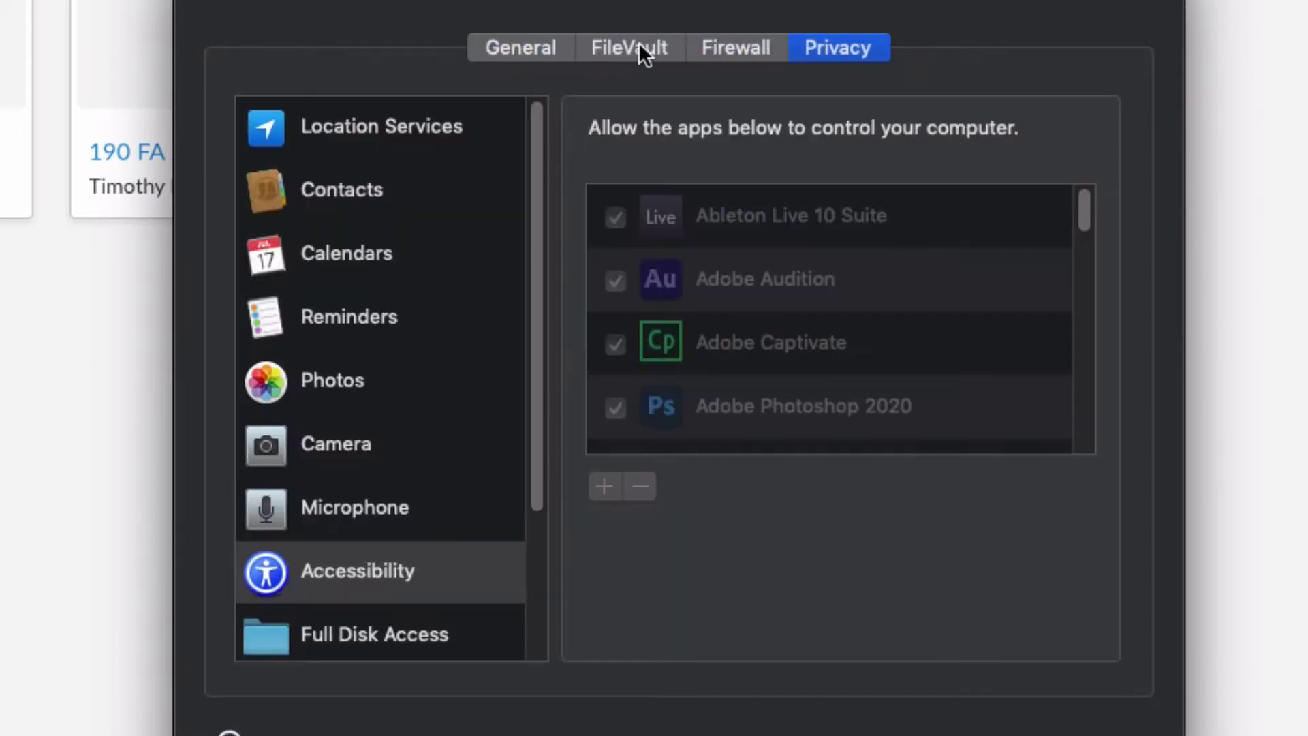
drag(1076, 232, 1066, 378)
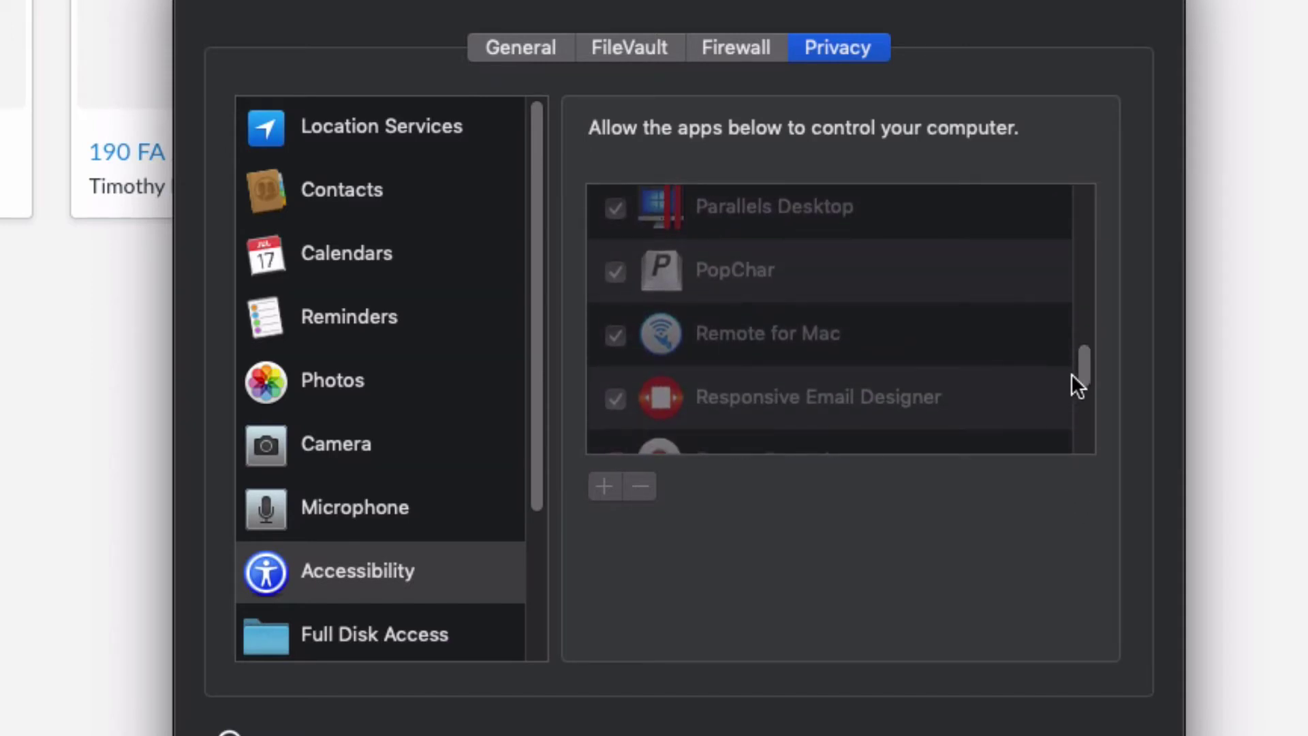
drag(1065, 377, 1071, 393)
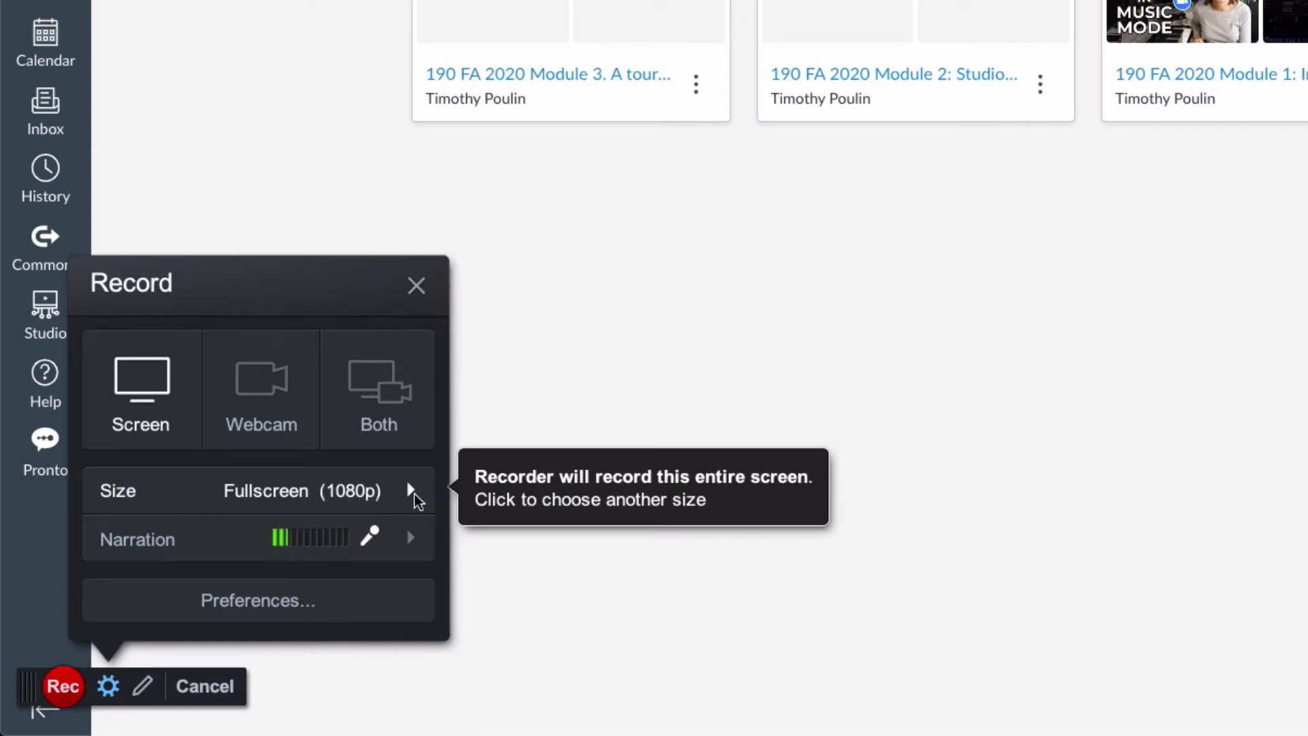
Show the narration microphone list, with Universal Audio Thunderbolt selected.
click(405, 538)
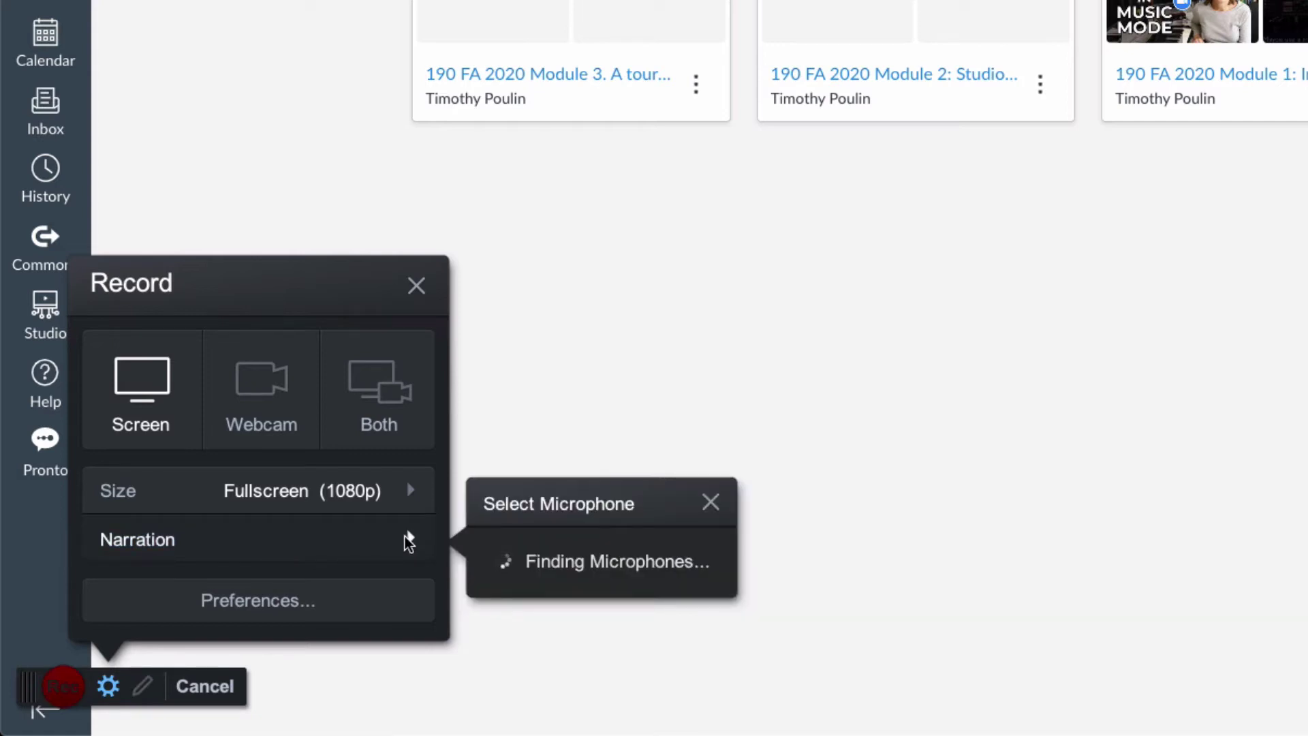
mouse_move(259, 538)
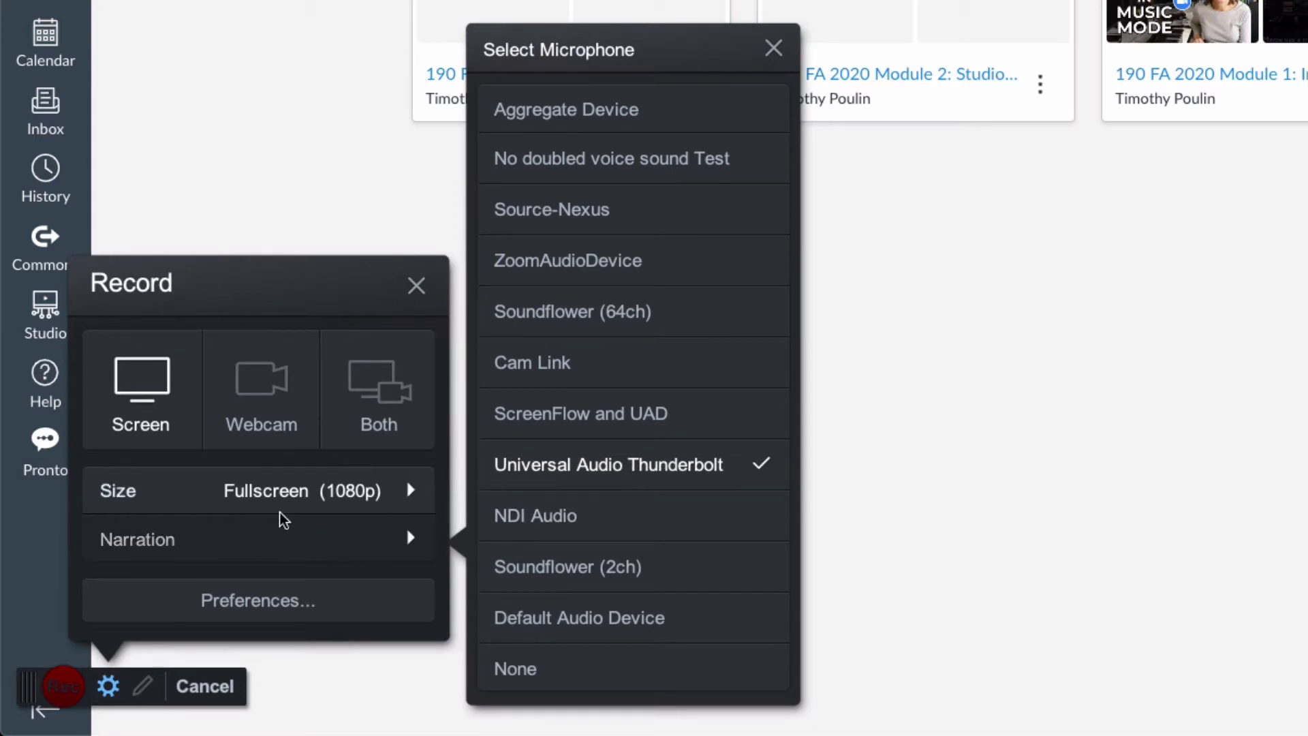
Test the Universal Audio Thunderbolt mic with a short recording and playback.
click(538, 464)
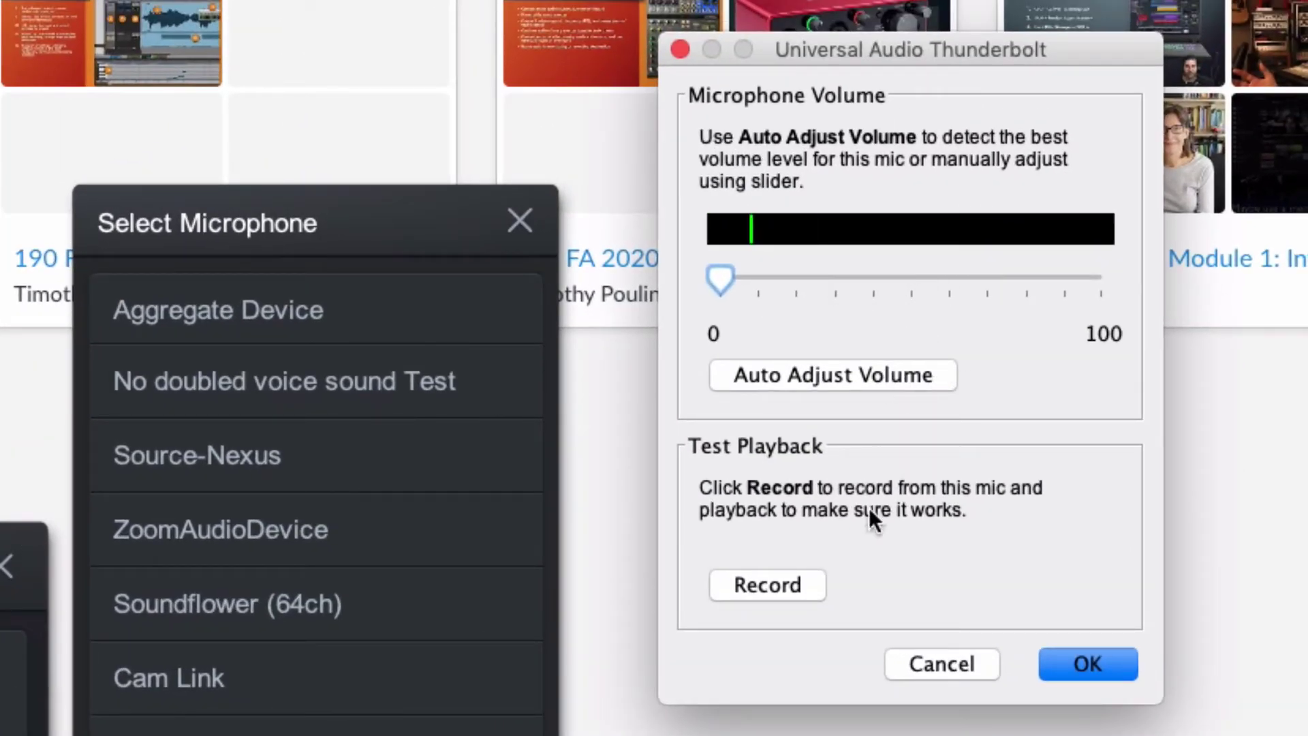
click(794, 584)
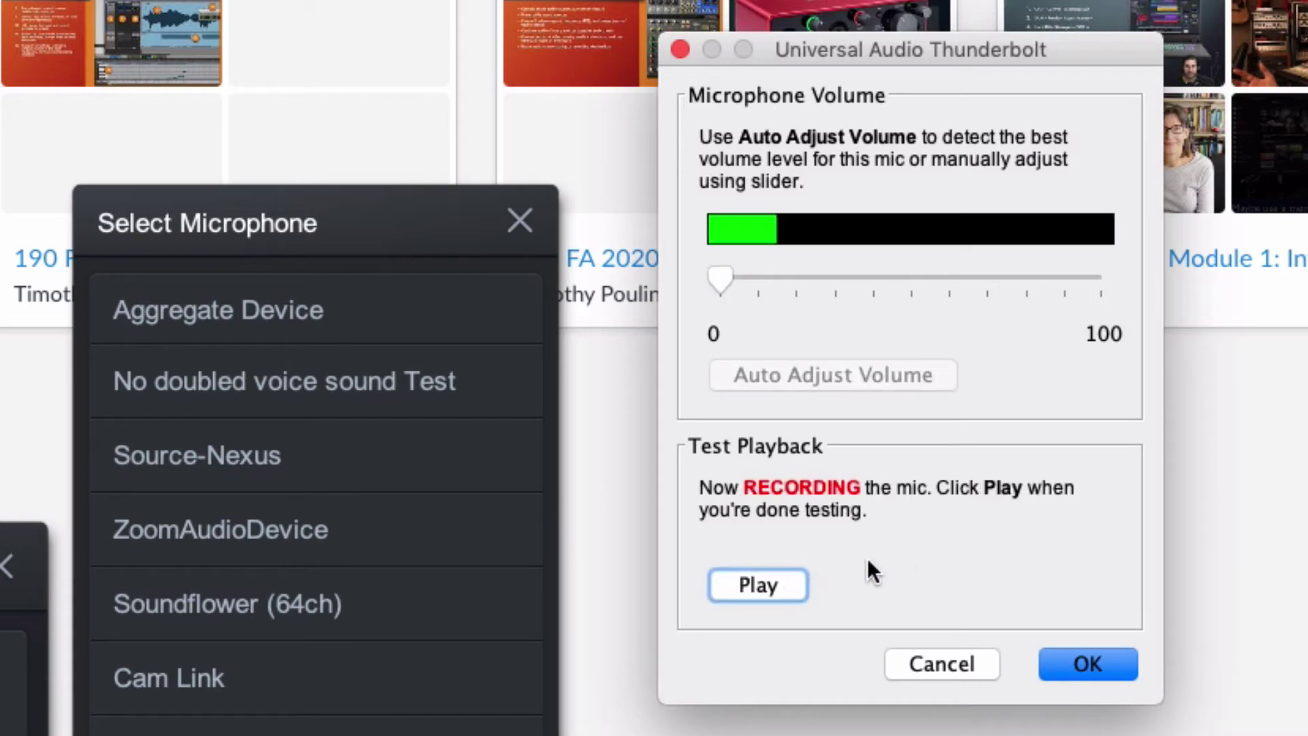
click(780, 585)
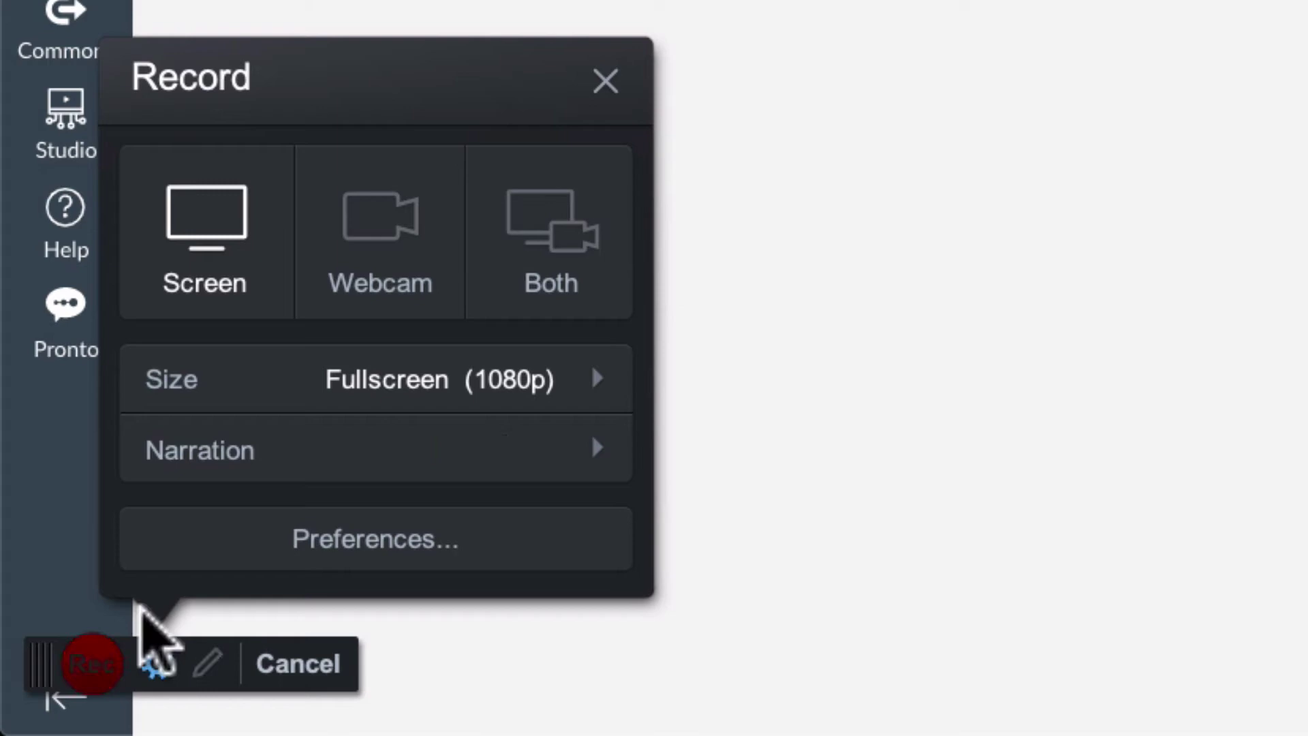
Record about 30 seconds of Pro Tools playback with Voice SM7B muted, then finish the capture.
click(106, 660)
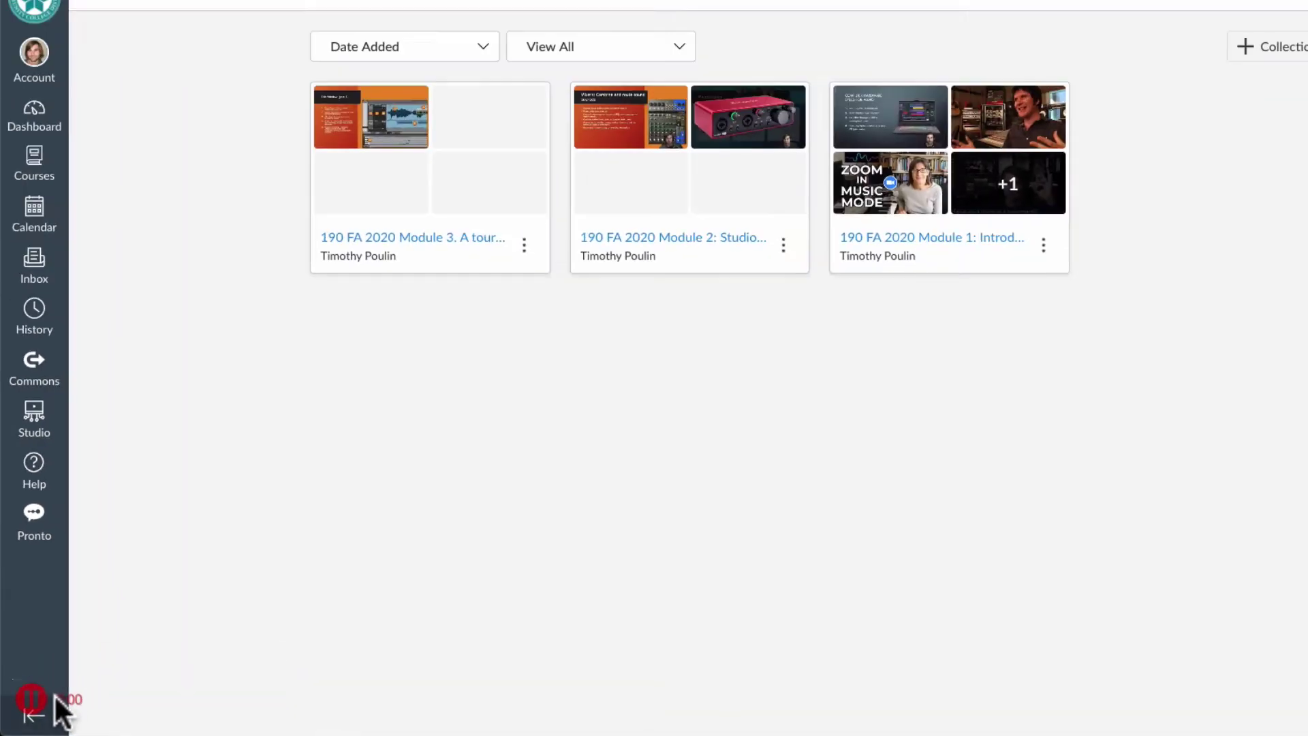
key(super+Tab)
key(super+Tab)
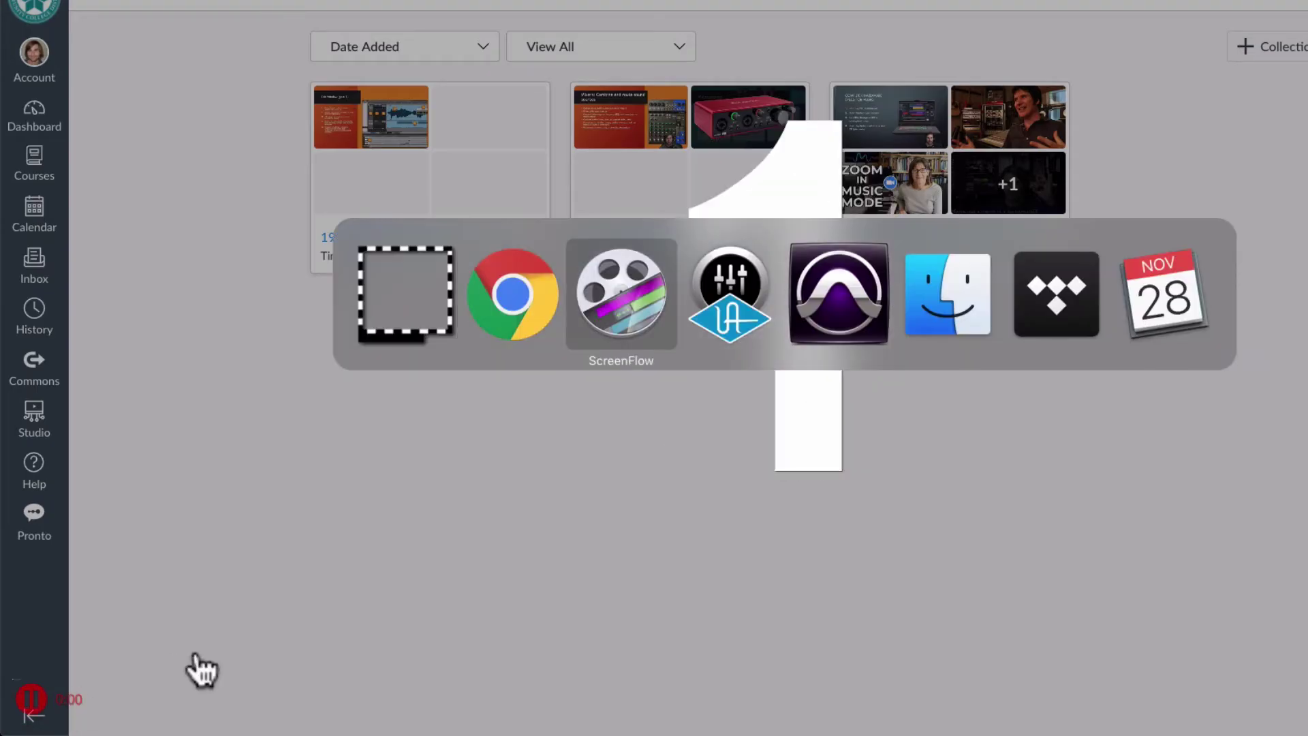
key(super+Tab)
key(super+Tab)
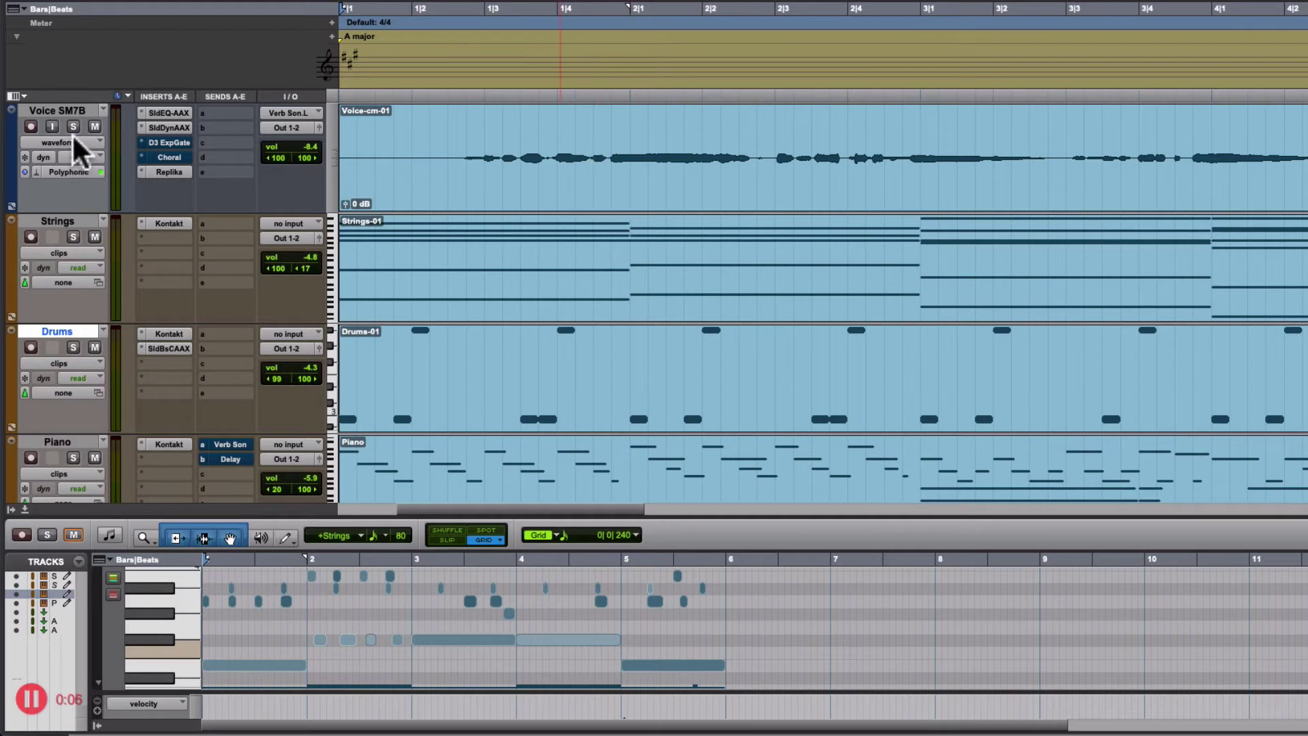
click(94, 127)
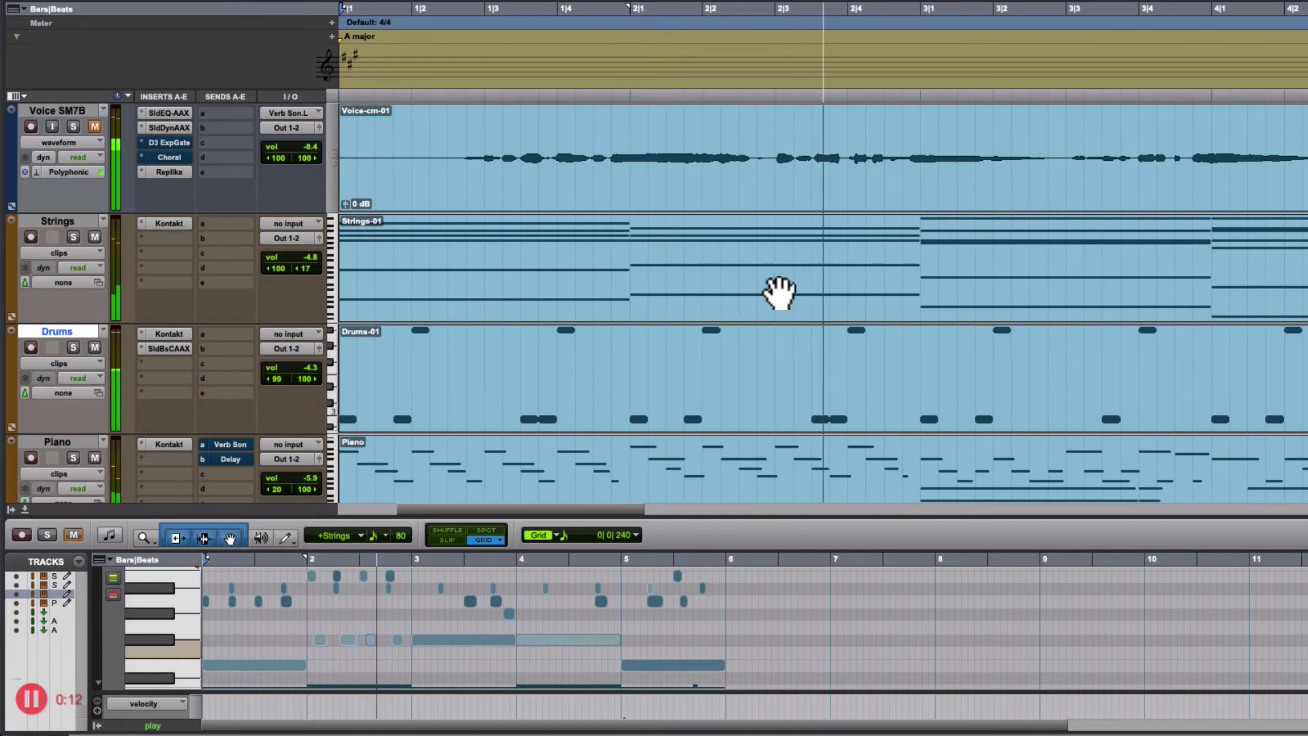
key(space)
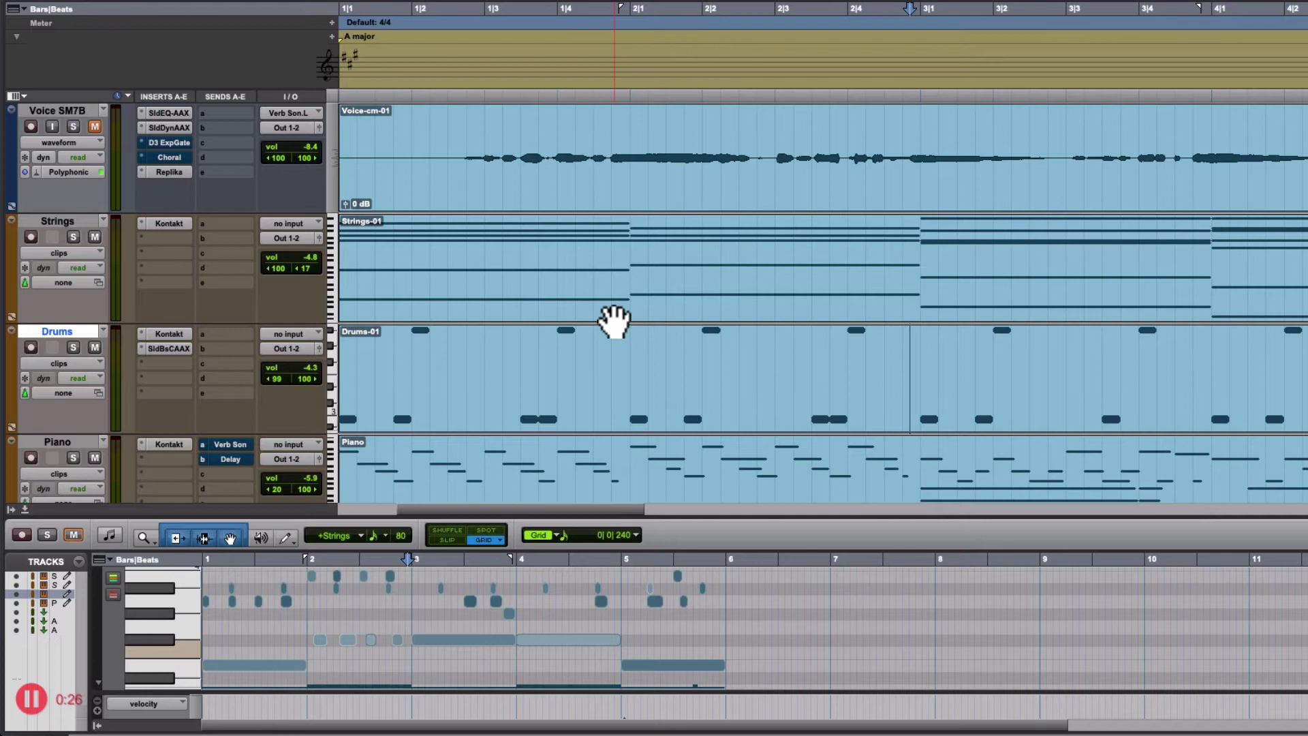
click(30, 701)
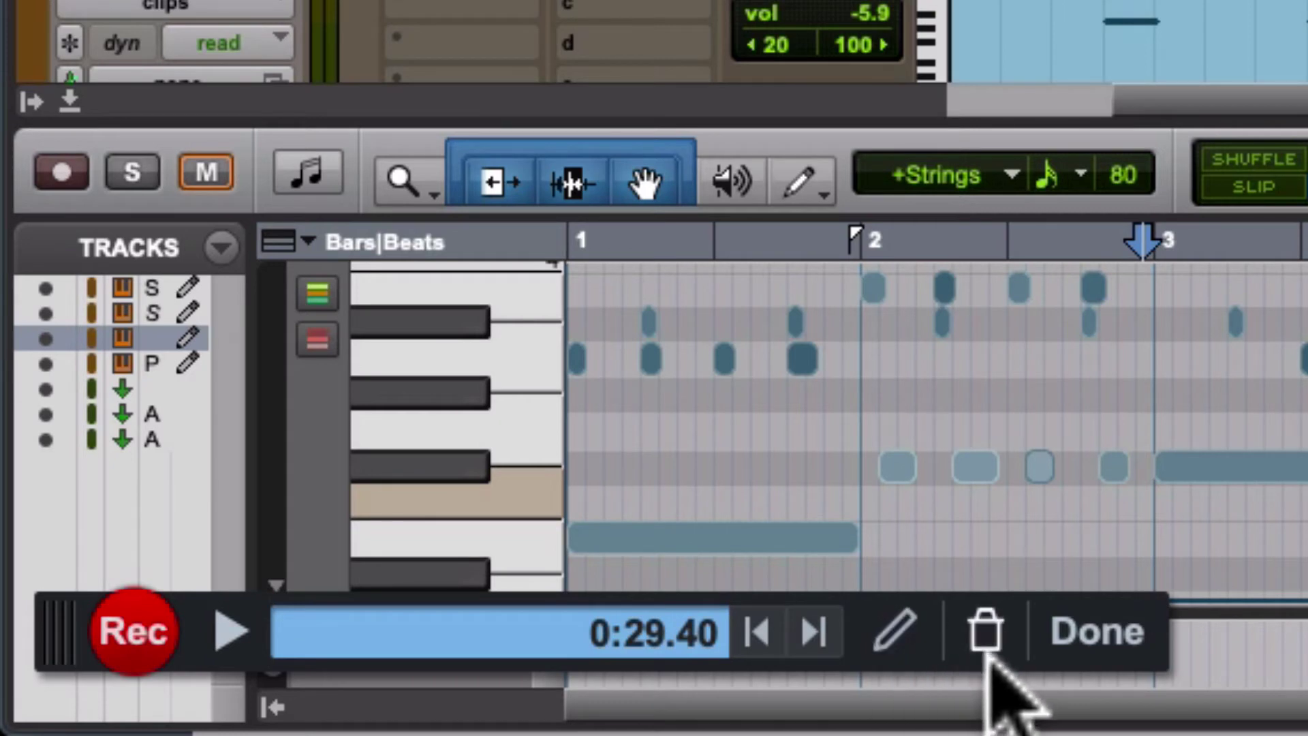
click(1103, 643)
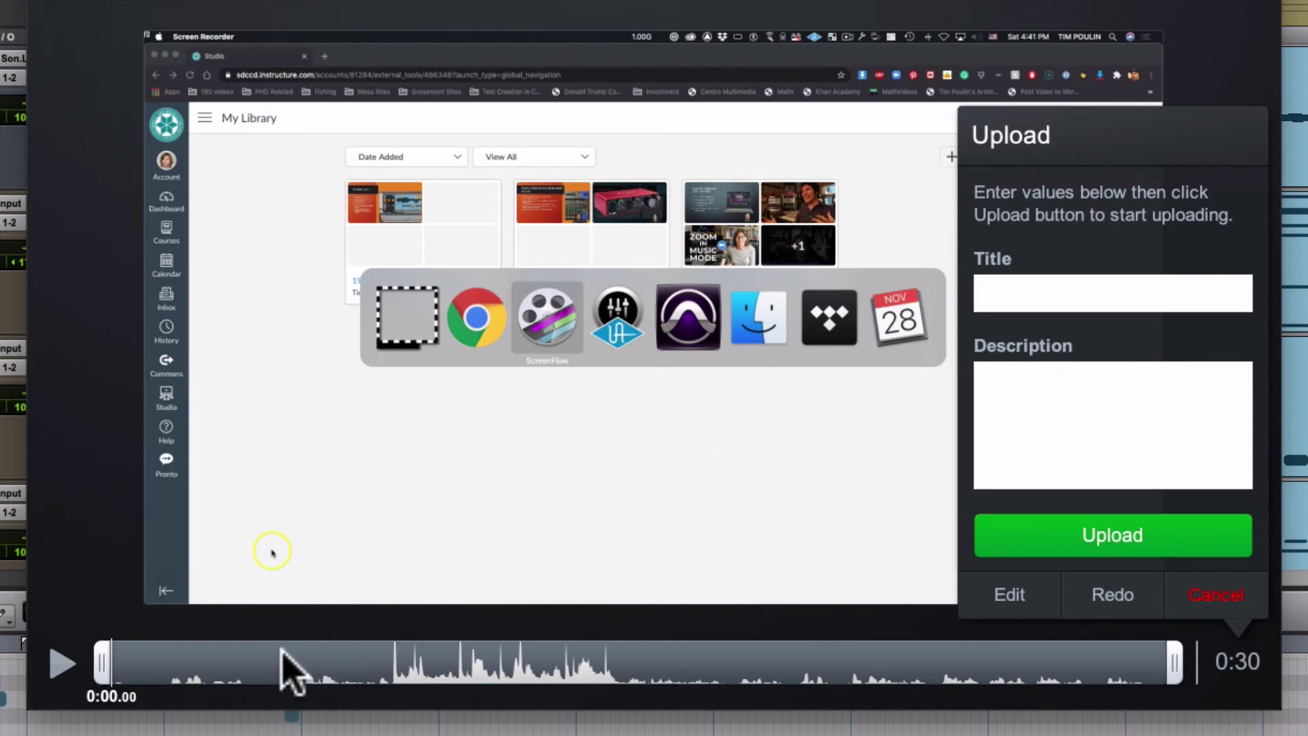
Trim the preview to a 7-second section starting at 0:08.36.
key(space)
click(382, 671)
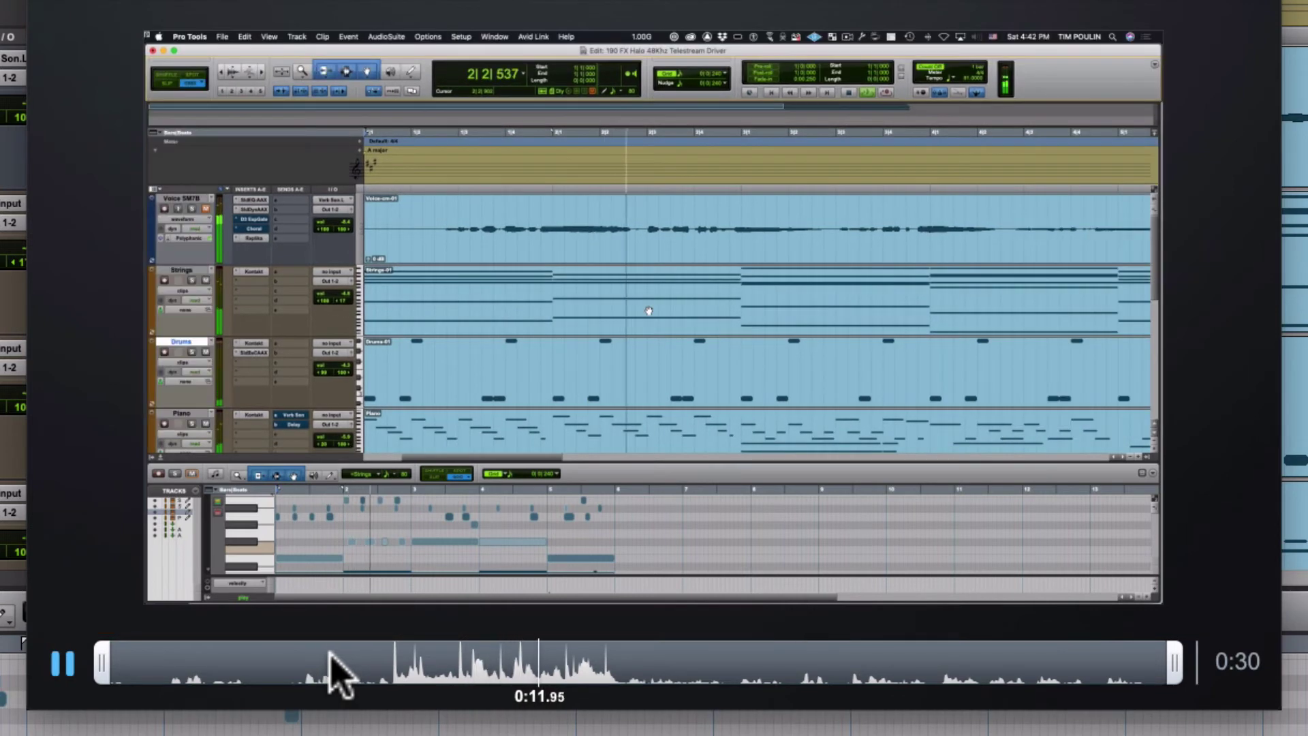
key(space)
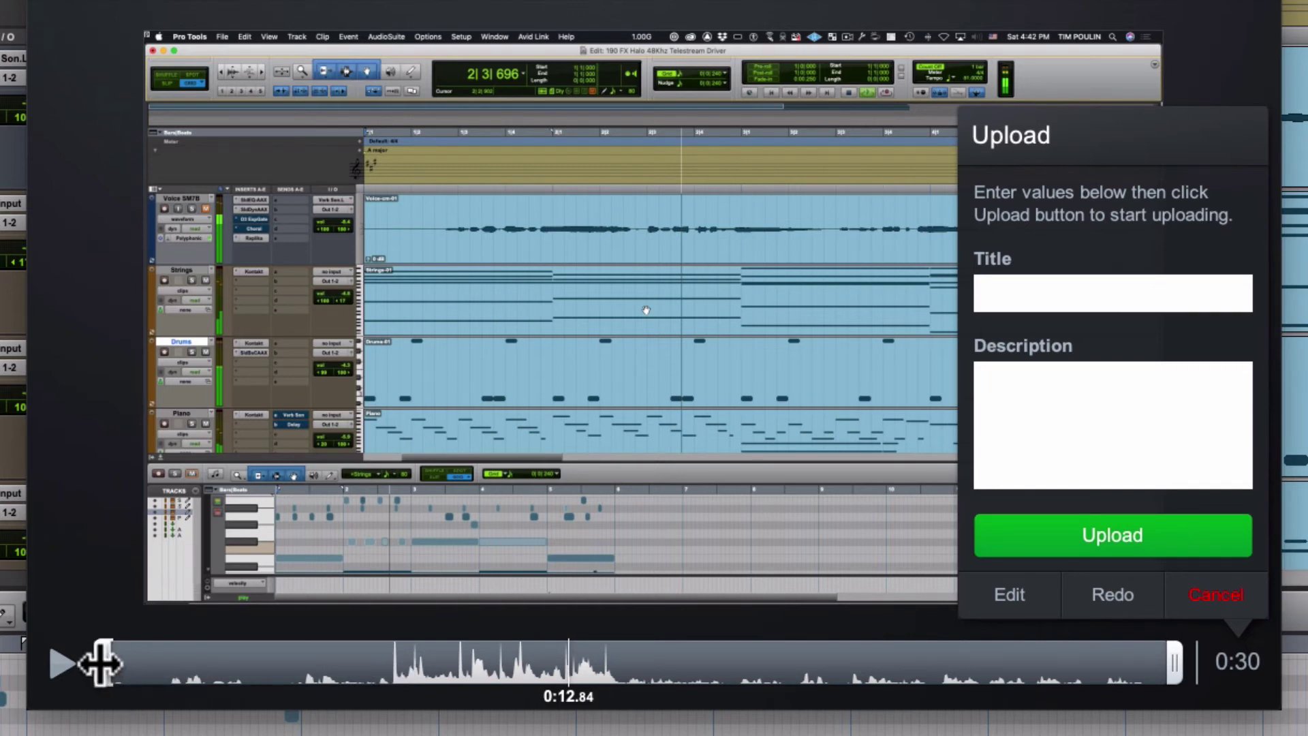
drag(101, 662, 375, 664)
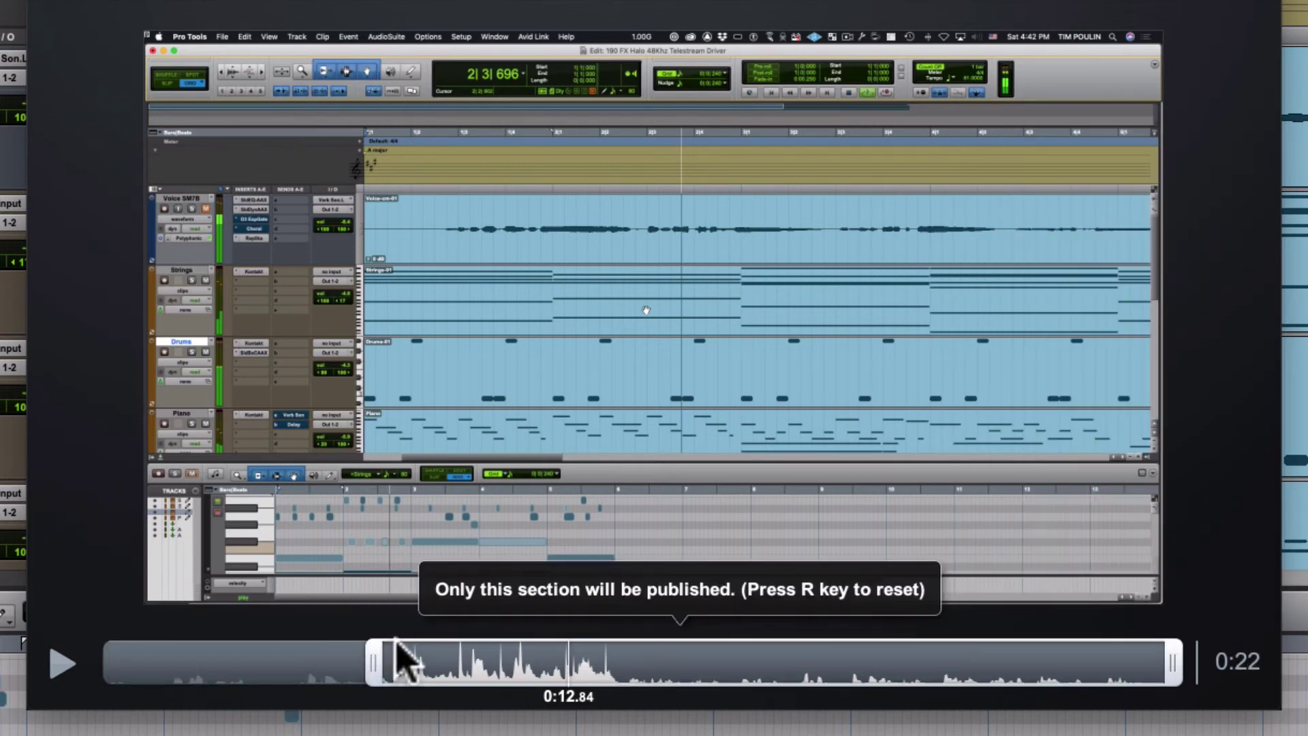
key(space)
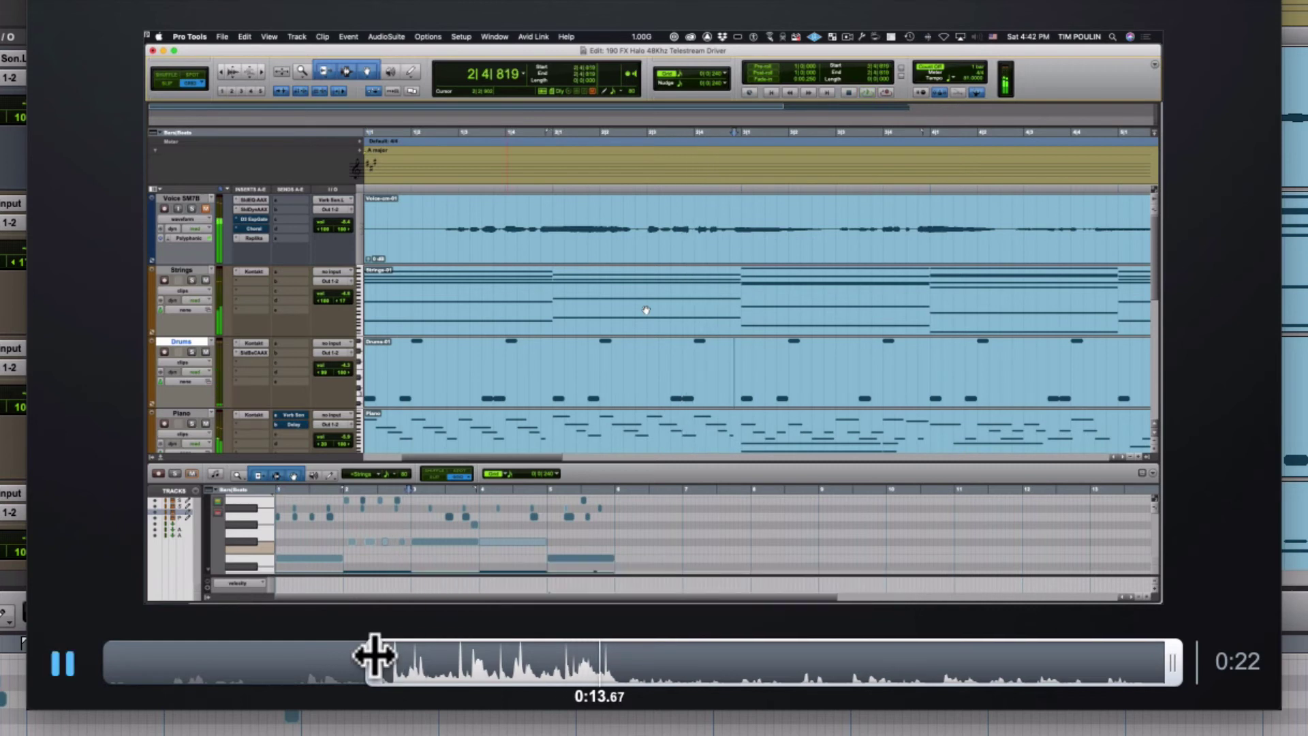
drag(374, 662, 381, 662)
drag(1122, 662, 635, 662)
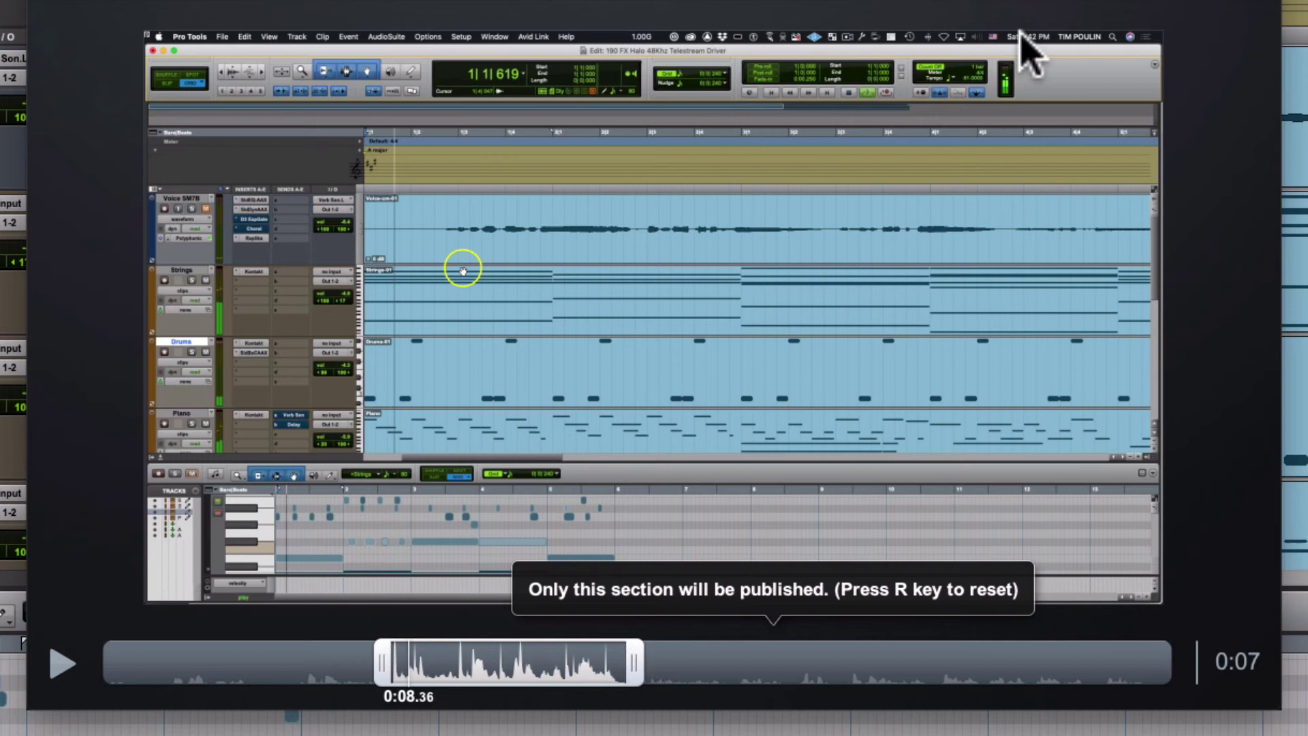
Title the clip 'Halo for 190 Presentation' and upload it to Studio.
click(1085, 292)
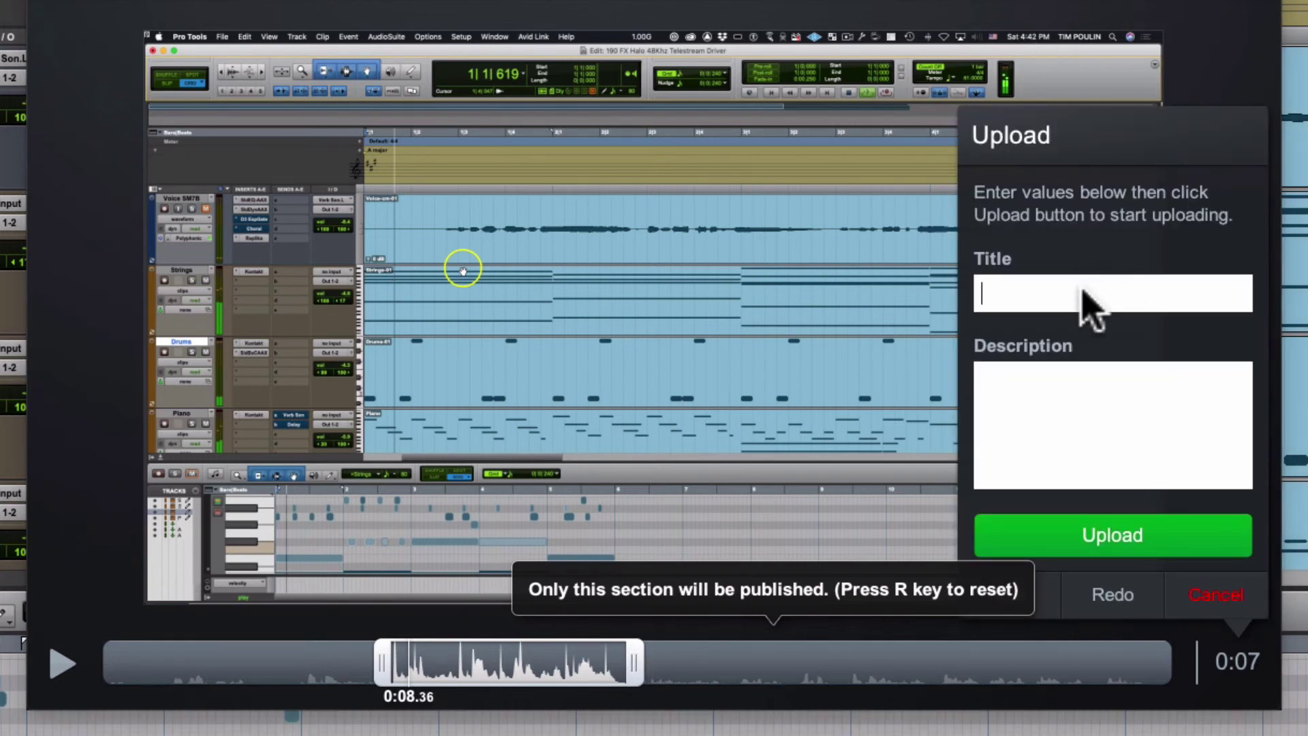
text(Halo for 190 Presentation)
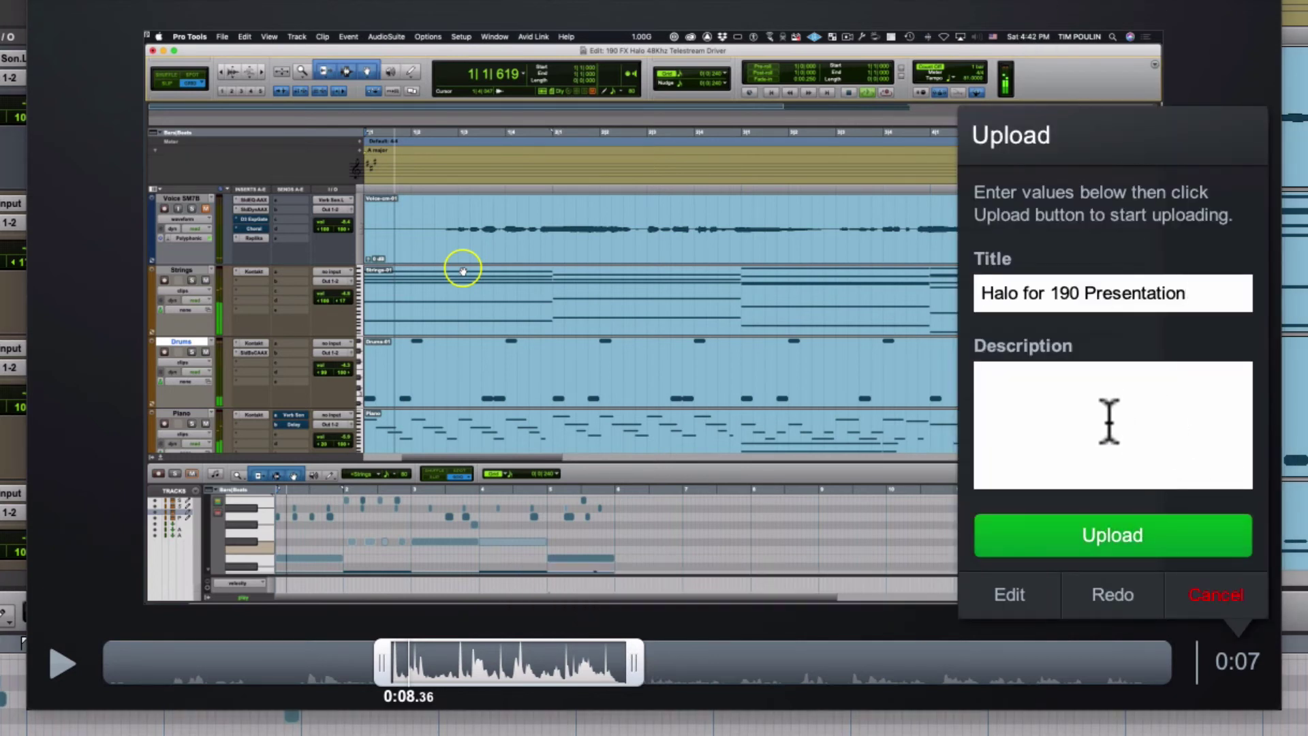
click(1107, 538)
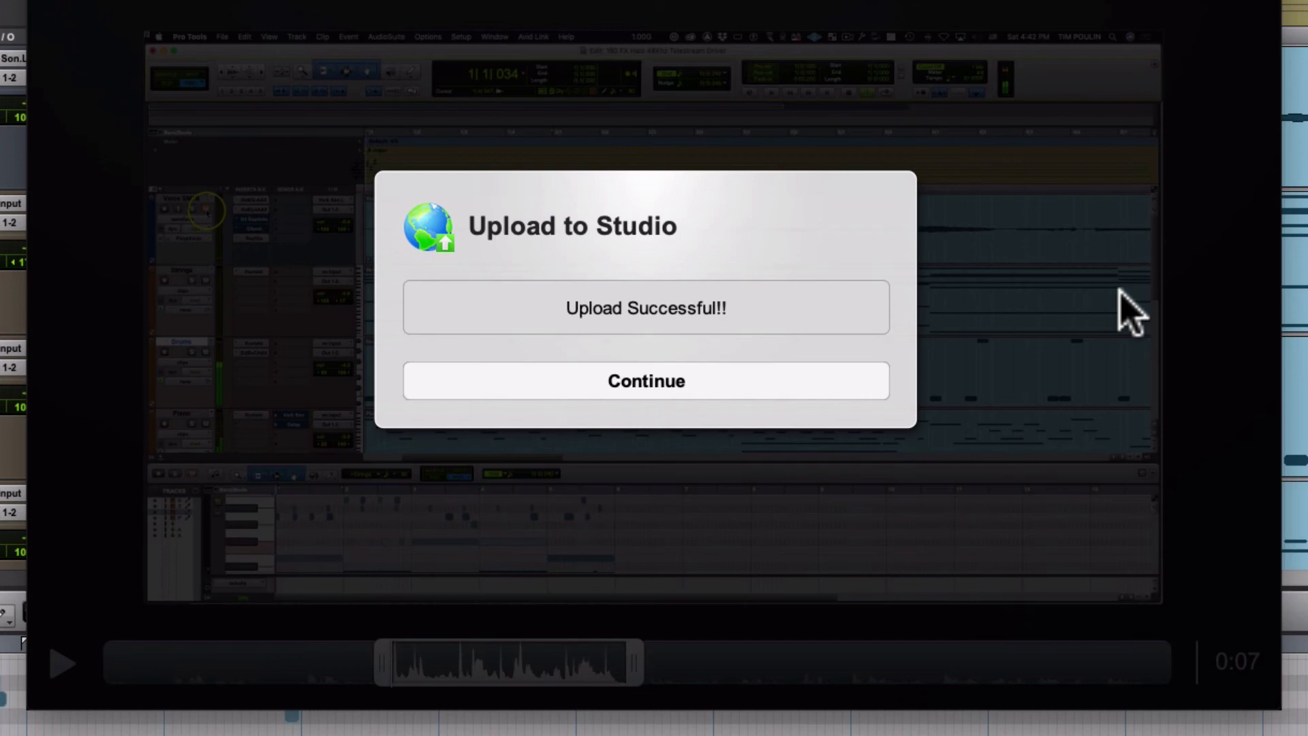
Return to Chrome and choose Studio as the assignment's submission type.
click(713, 381)
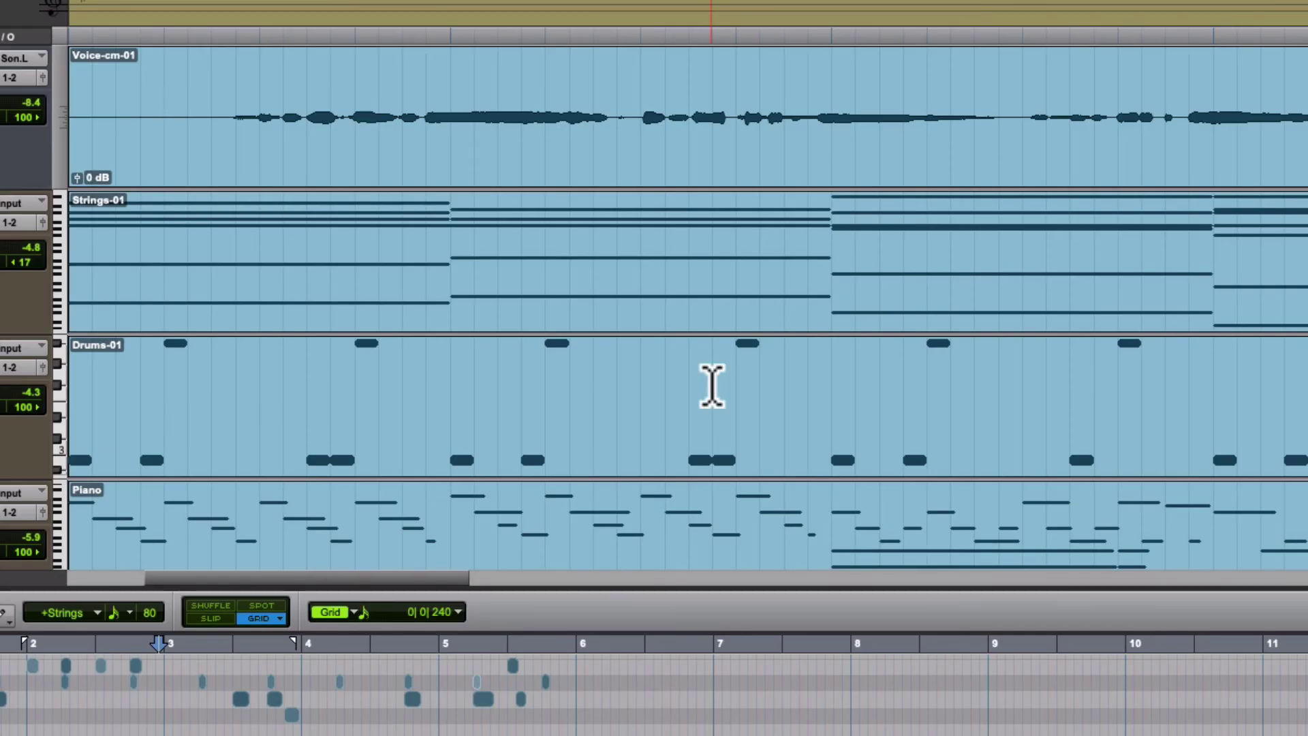
key(super+Tab)
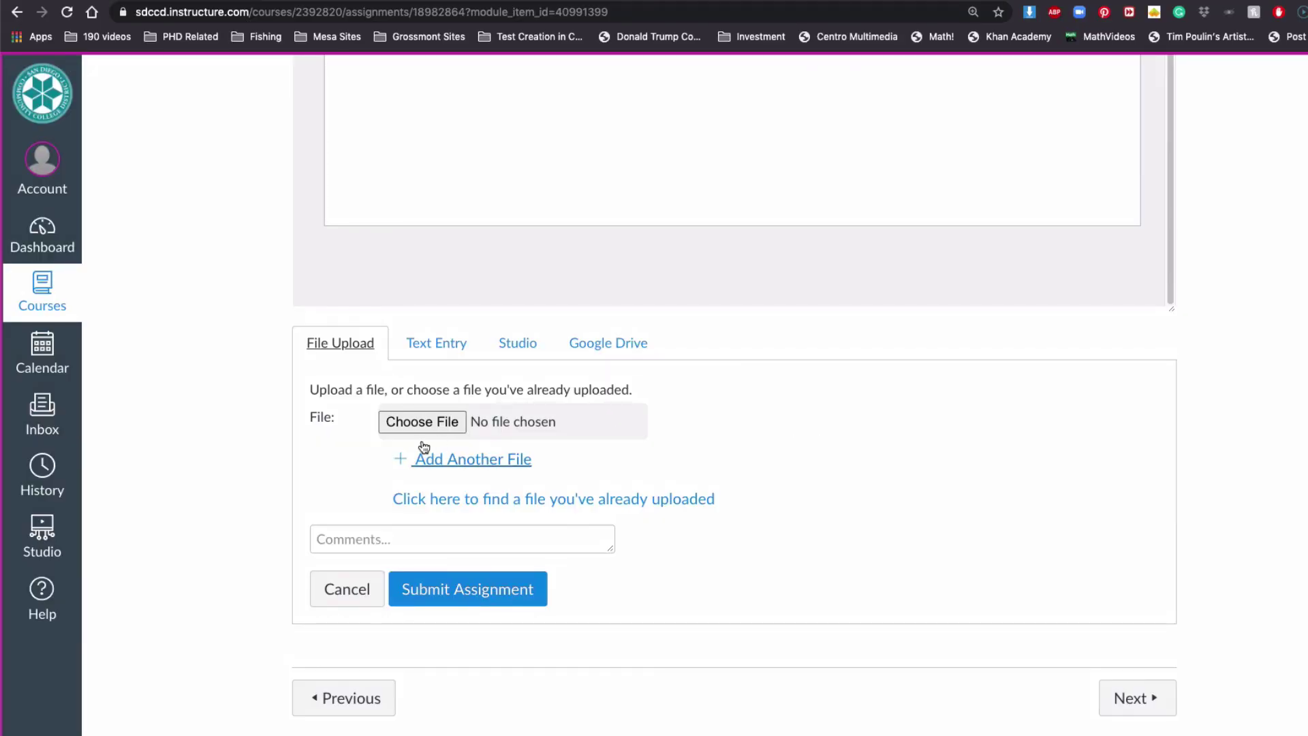
click(525, 349)
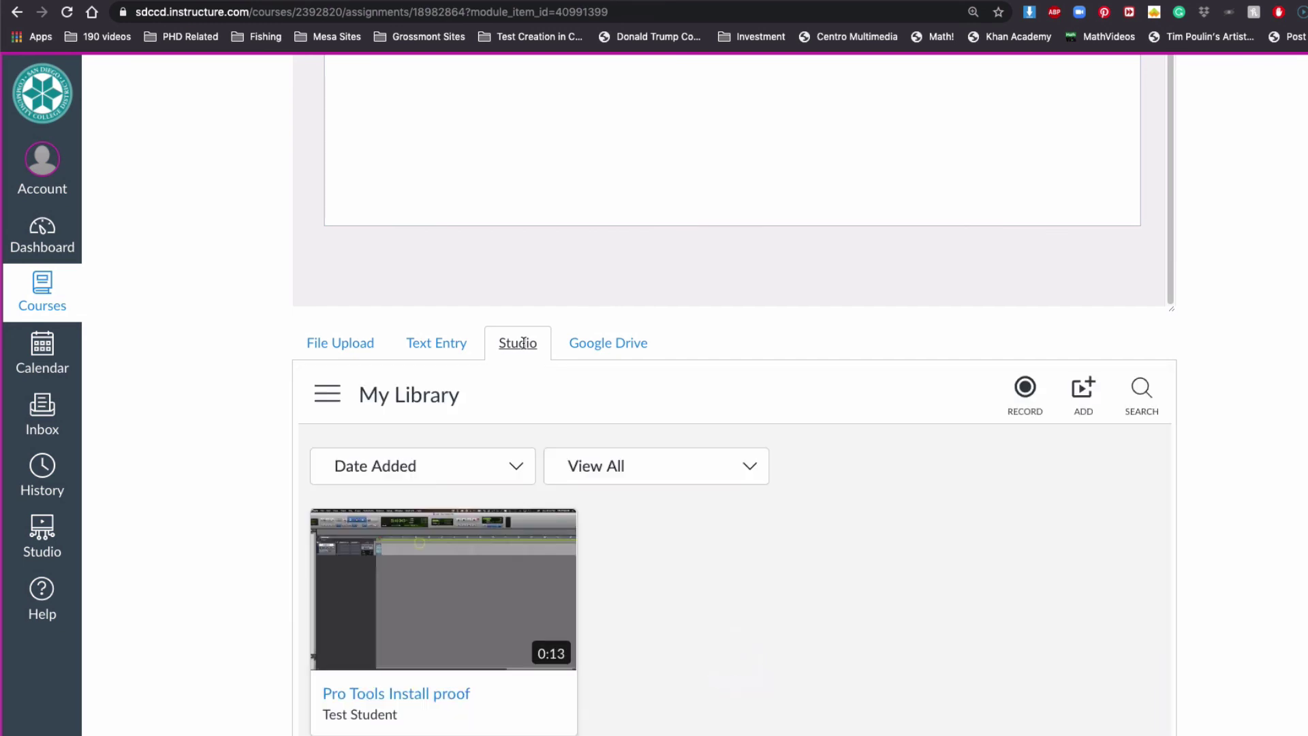
scroll(794, 488, down, 2)
Embed the 'Pro Tools Install proof' video and submit the assignment.
click(481, 477)
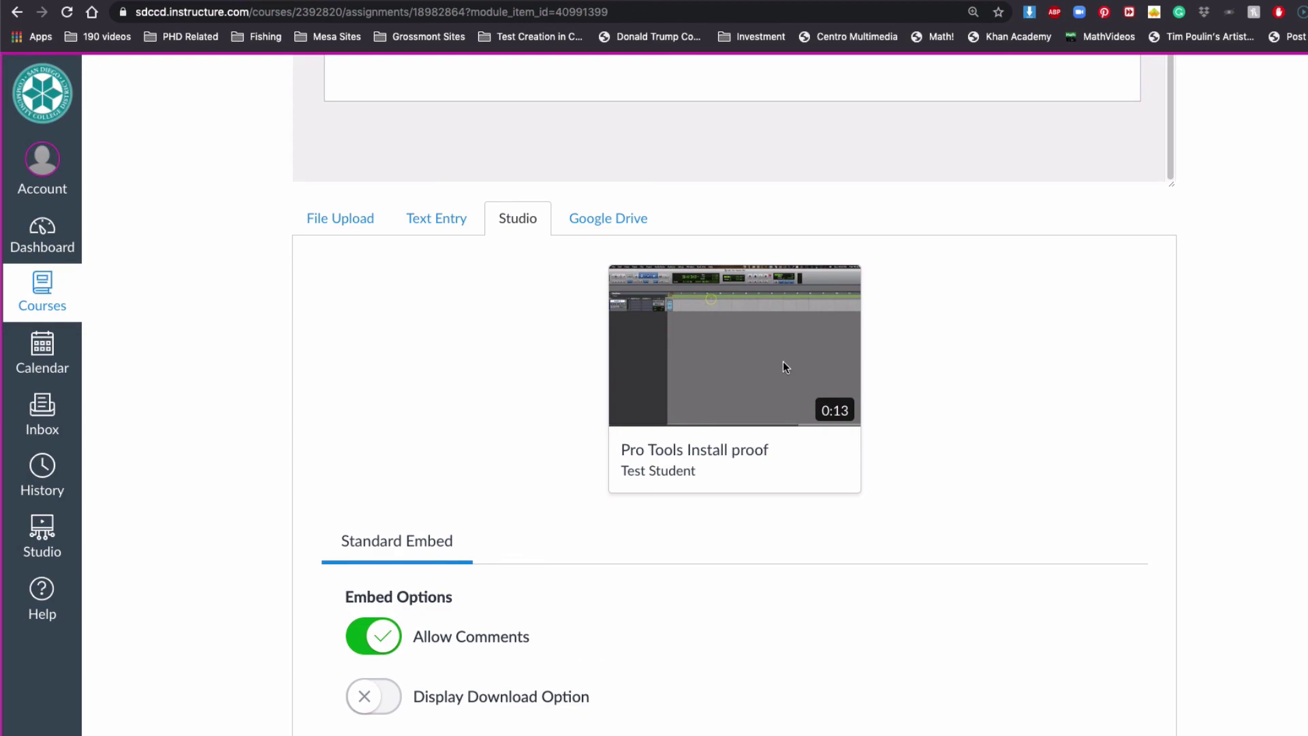
scroll(782, 361, down, 3)
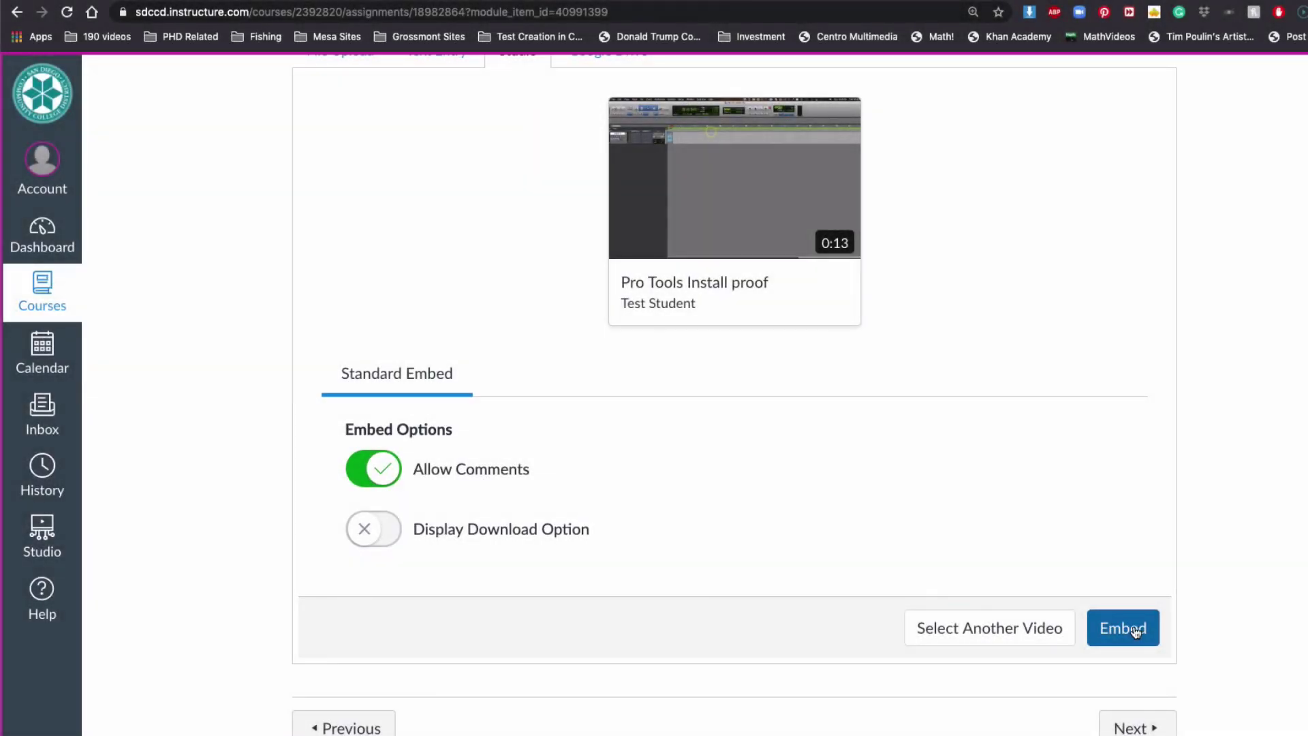
click(1135, 632)
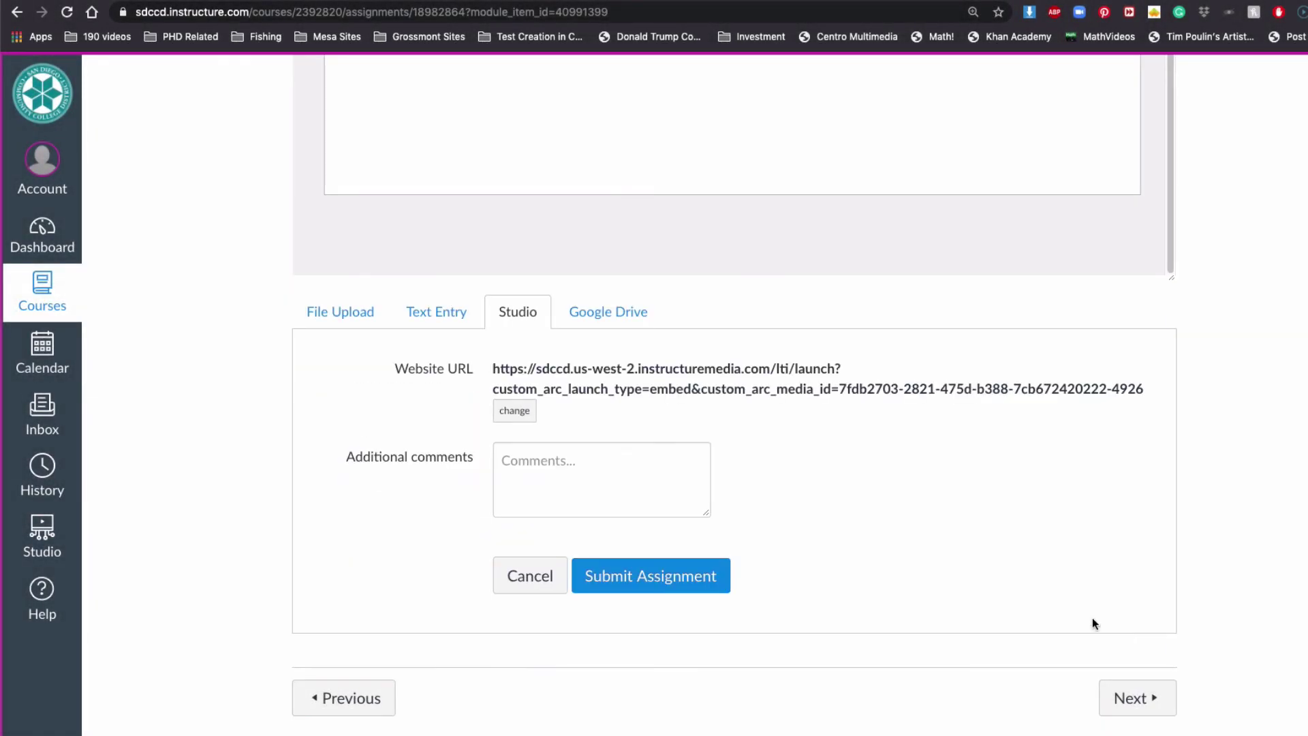
click(633, 494)
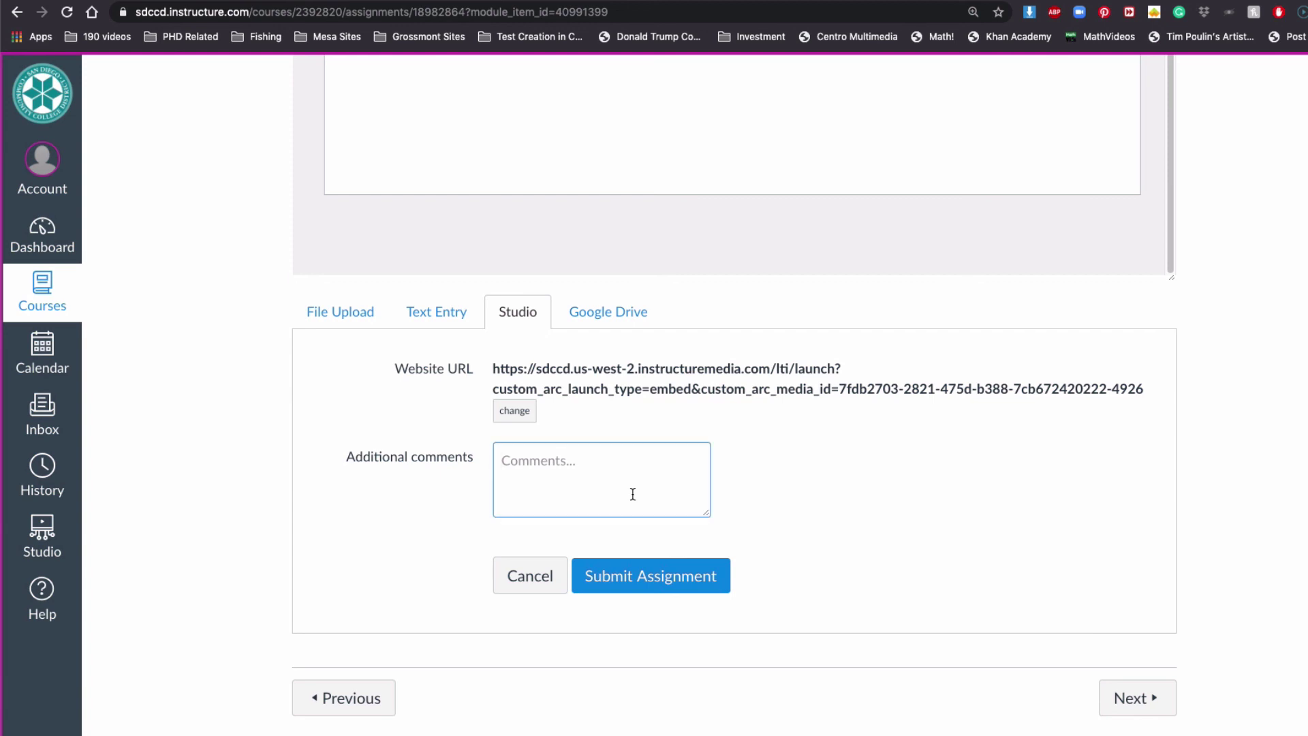
click(643, 580)
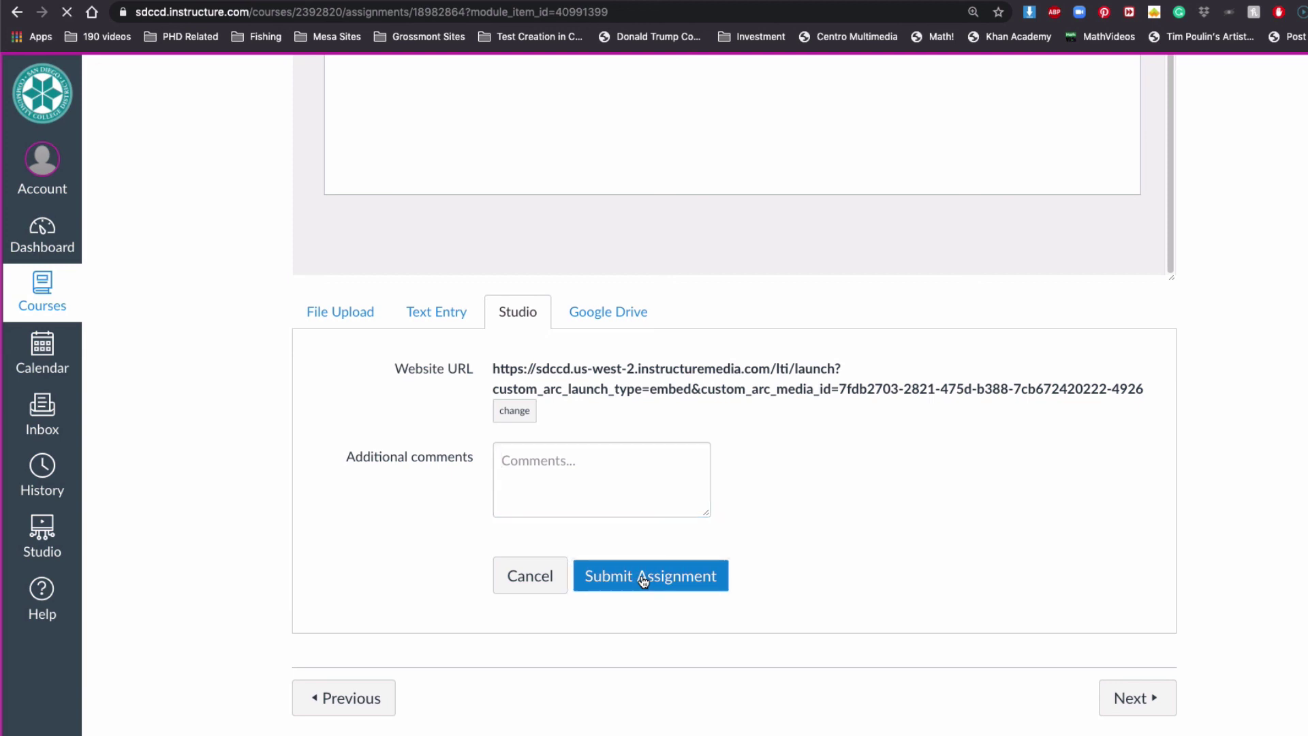